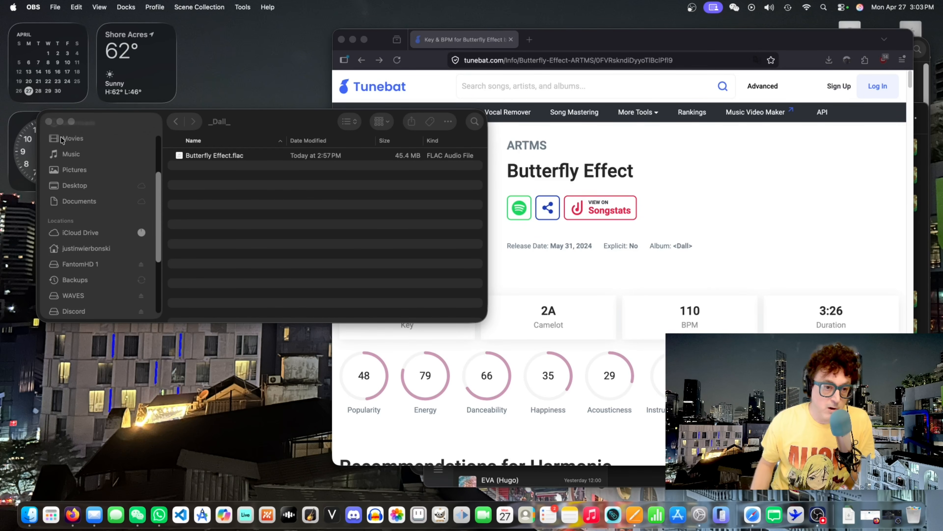
Open Butterfly Effect.flac in Audacity, skipping recovery of the unsaved project.
{"action": "right_click", "coordinate": [186, 157]}
{"action": "mouse_move", "coordinate": [224, 173]}
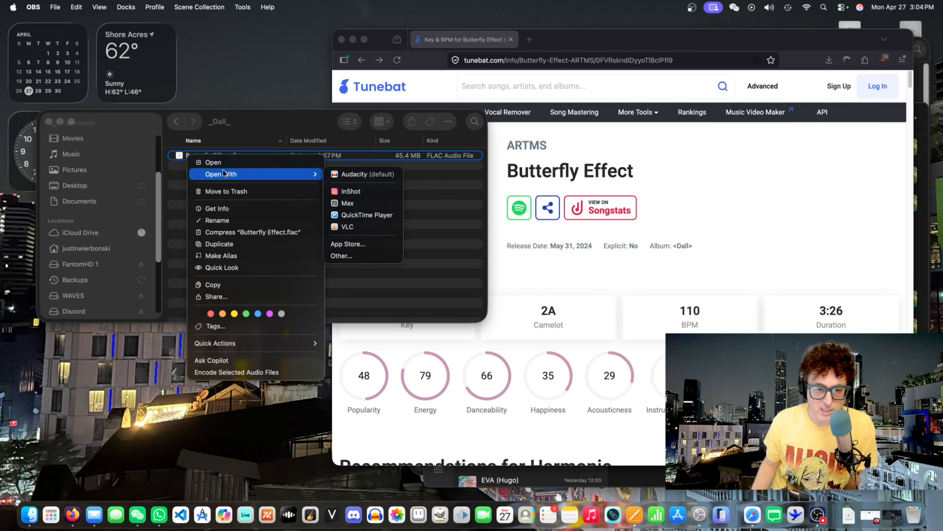
{"action": "left_click", "coordinate": [360, 174]}
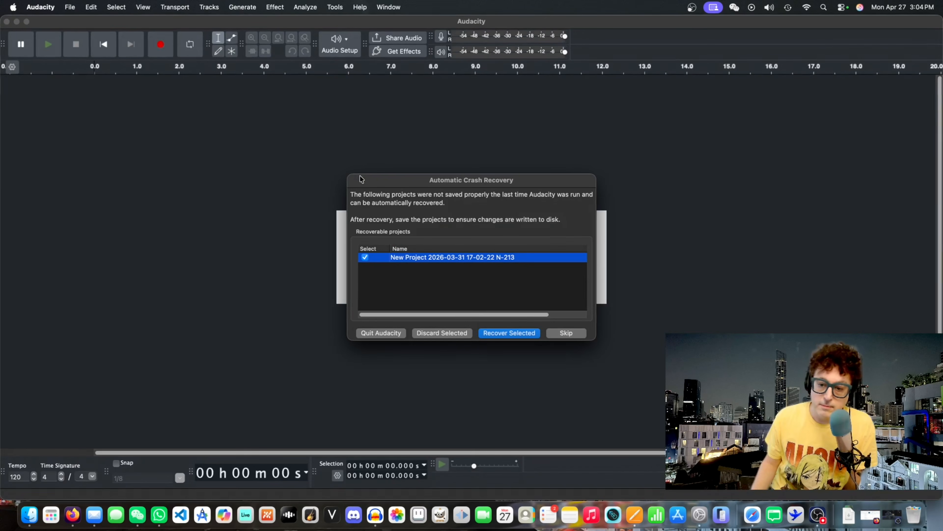
{"action": "left_click", "coordinate": [559, 332]}
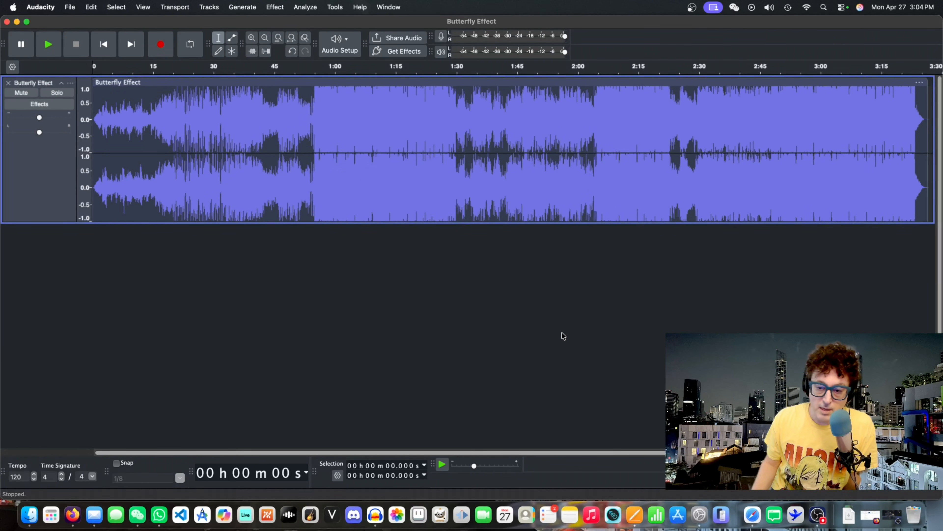
Select the whole Butterfly Effect track, check the song's BPM and duration on its Tunebat page in Firefox, and return to Audacity.
{"action": "left_click", "coordinate": [33, 172]}
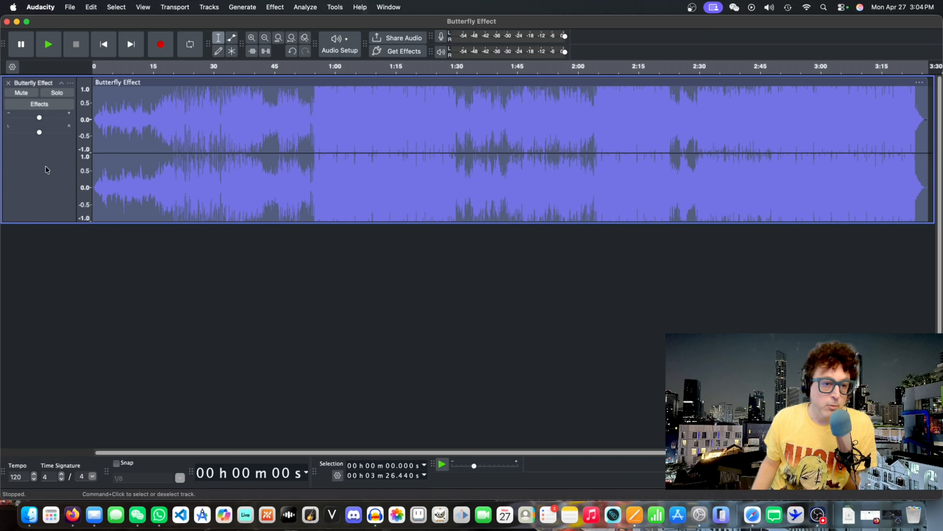
{"action": "left_click", "coordinate": [71, 516]}
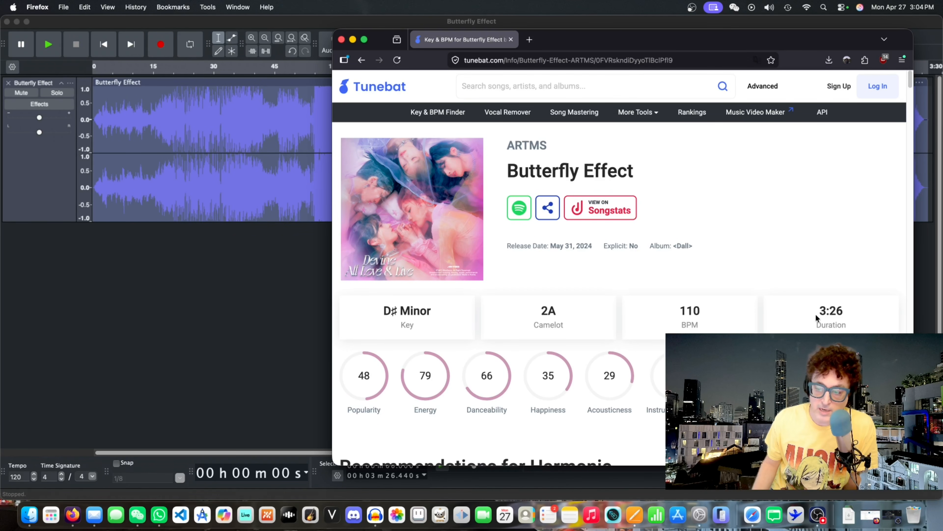
{"action": "left_click", "coordinate": [562, 26]}
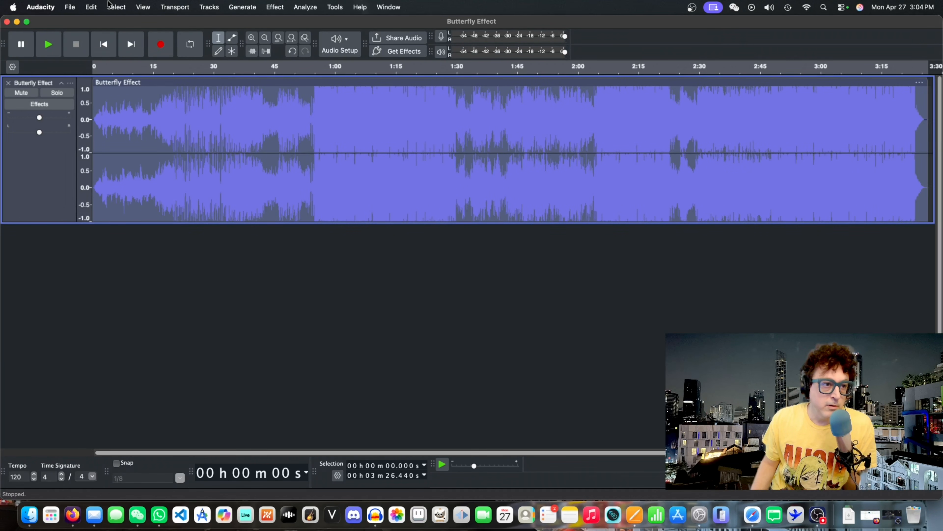
Add an empty mono track below the Butterfly Effect track and select it.
{"action": "right_click", "coordinate": [75, 249]}
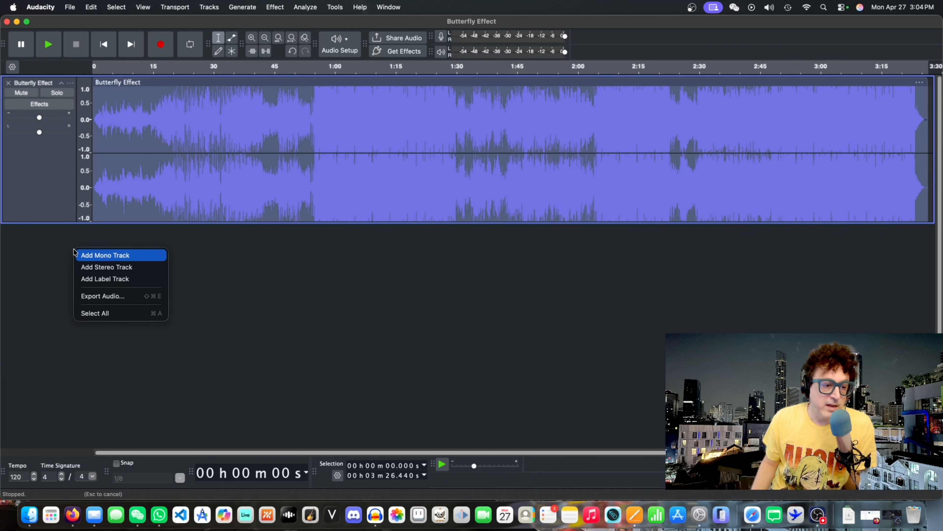
{"action": "left_click", "coordinate": [102, 256]}
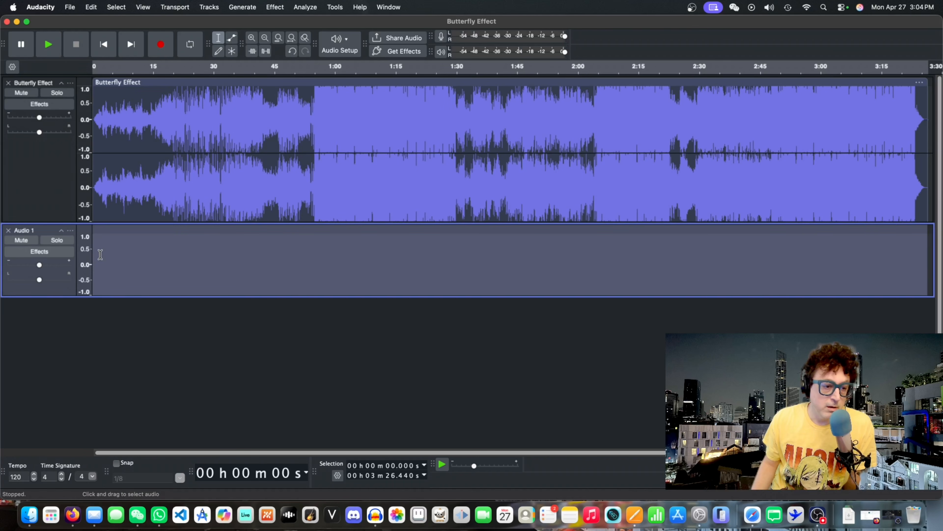
{"action": "left_click", "coordinate": [46, 235]}
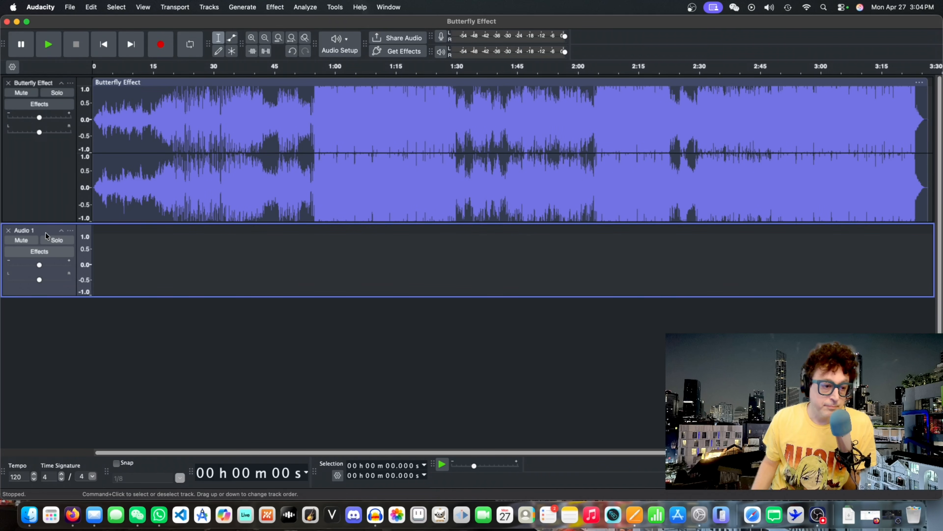
Generate a 110 bpm rhythm track with 4 beats per bar, 0 bars, 3 min 30 s duration and the Metronome Tick sound.
{"action": "left_click", "coordinate": [239, 7]}
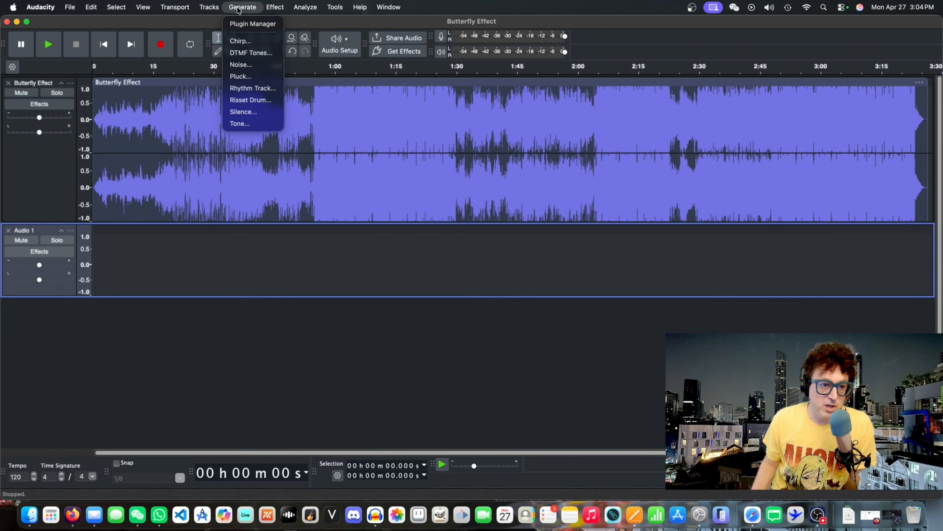
{"action": "left_click", "coordinate": [253, 89]}
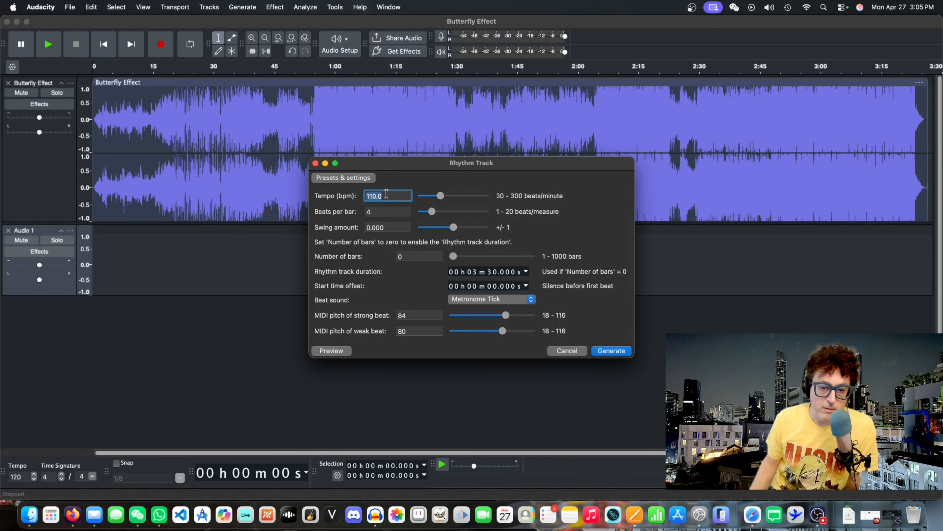
{"action": "left_click", "coordinate": [616, 352]}
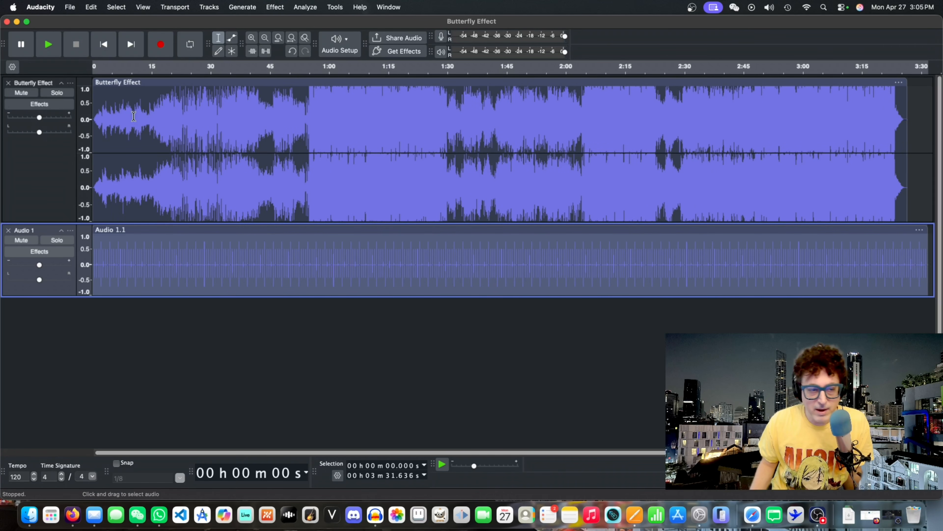
Play the song and the metronome together for a few seconds from the start to compare their beats.
{"action": "left_click", "coordinate": [100, 46]}
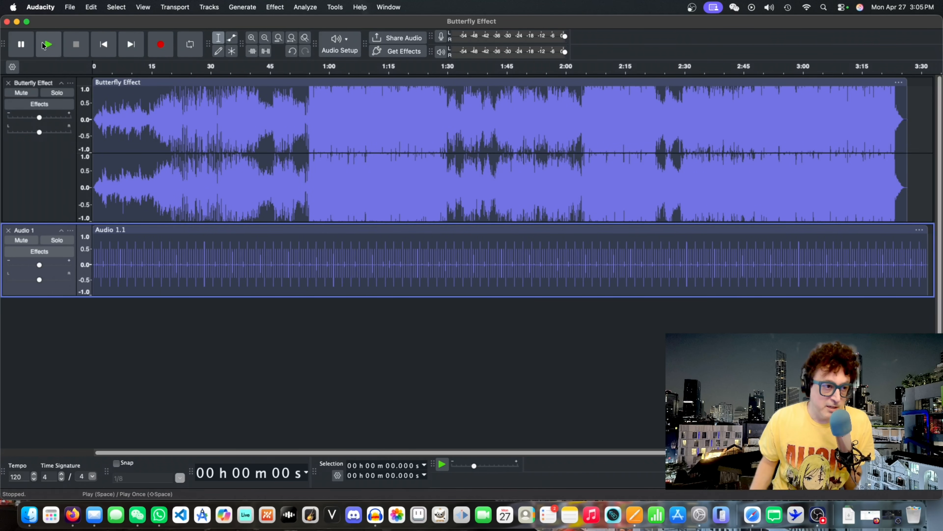
{"action": "left_click", "coordinate": [51, 42]}
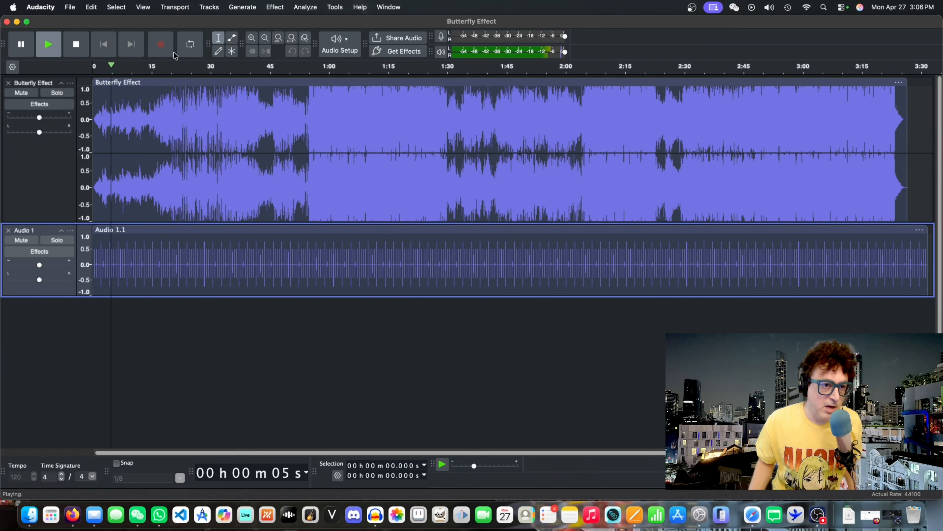
{"action": "key", "text": "space"}
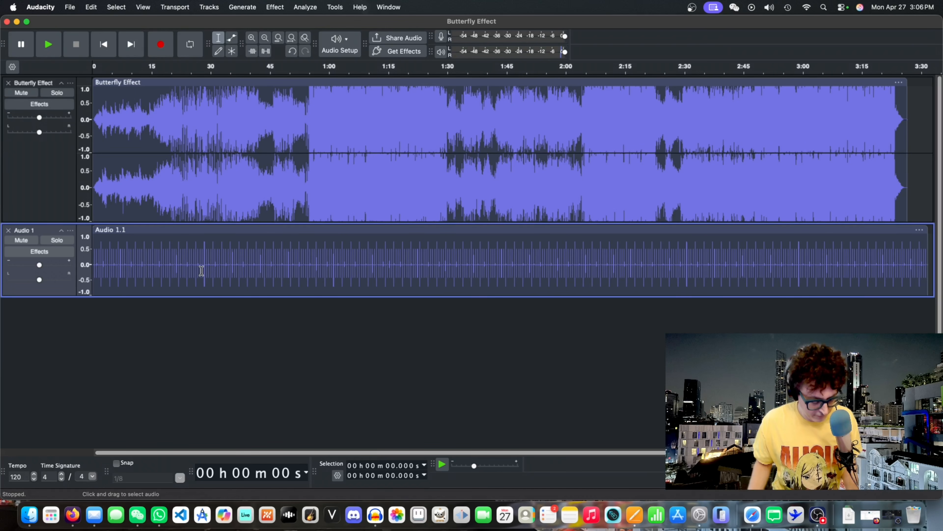
Shift the Butterfly Effect clip along the timeline until its downbeat lines up with the strong metronome click at about 24.0 s.
{"action": "scroll", "coordinate": [184, 244], "scroll_direction": "up", "scroll_amount": 10}
{"action": "scroll", "coordinate": [185, 243], "scroll_direction": "up", "scroll_amount": 3}
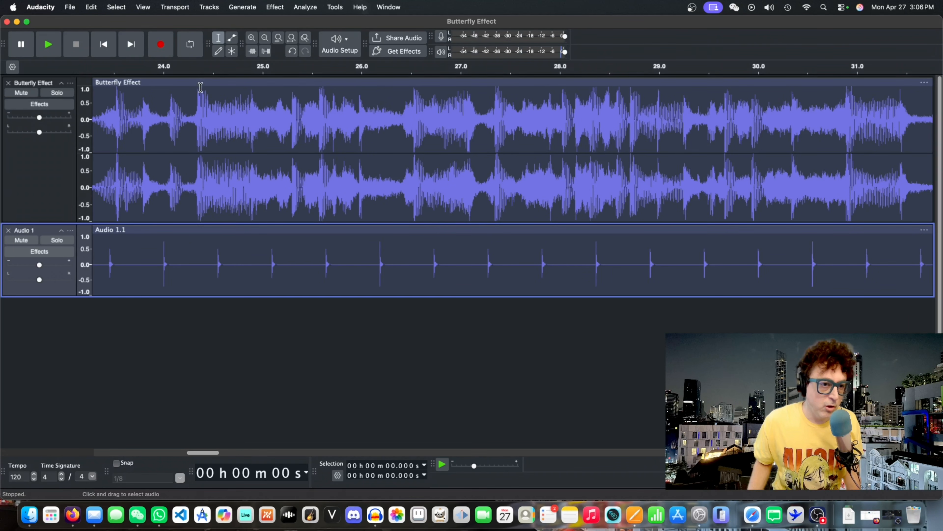
{"action": "left_click_drag", "start_coordinate": [204, 83], "coordinate": [221, 82]}
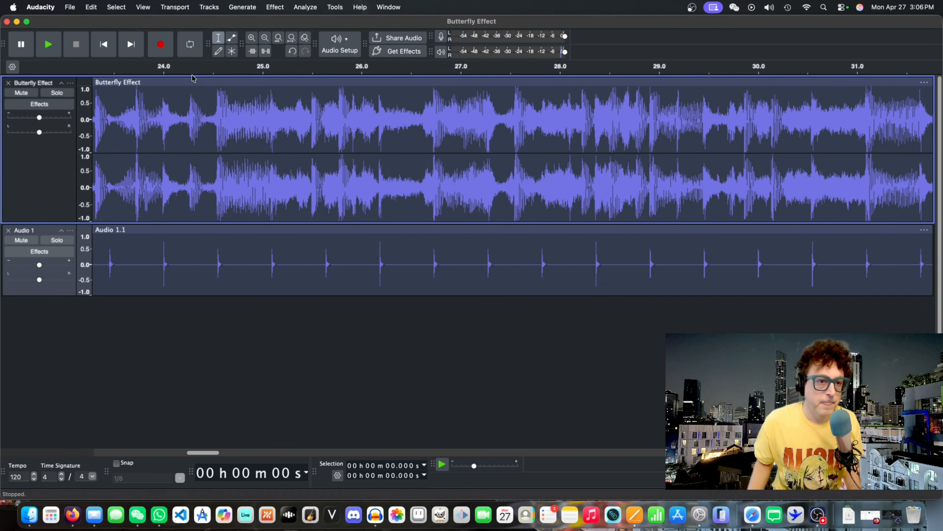
{"action": "left_click", "coordinate": [212, 69]}
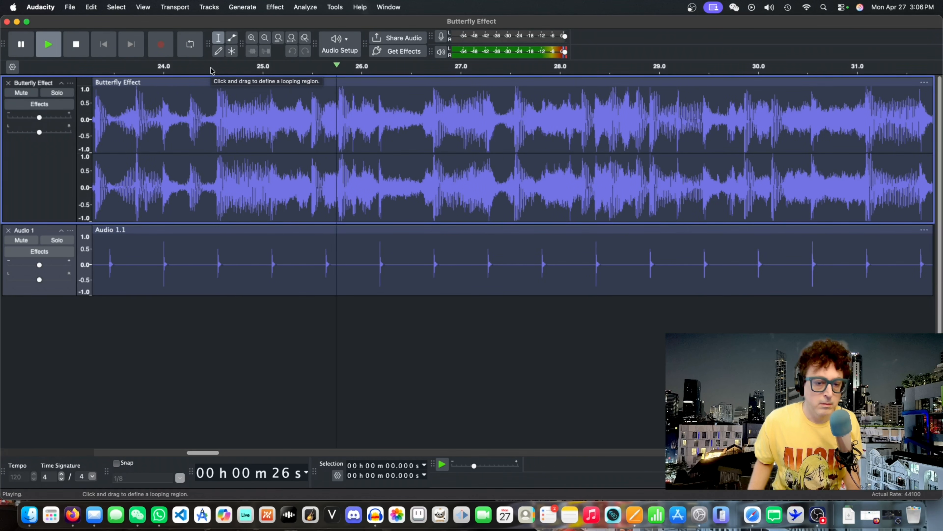
{"action": "key", "text": "space"}
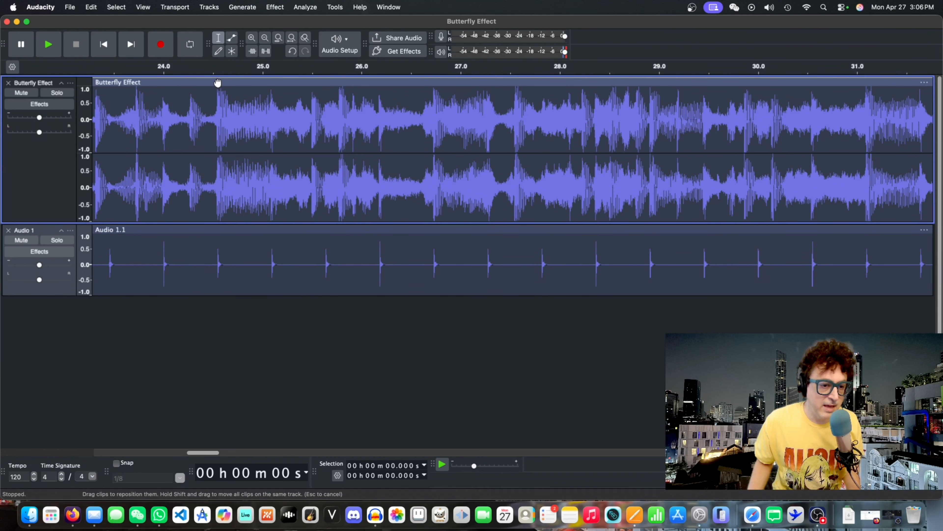
{"action": "left_click_drag", "start_coordinate": [217, 82], "coordinate": [164, 91]}
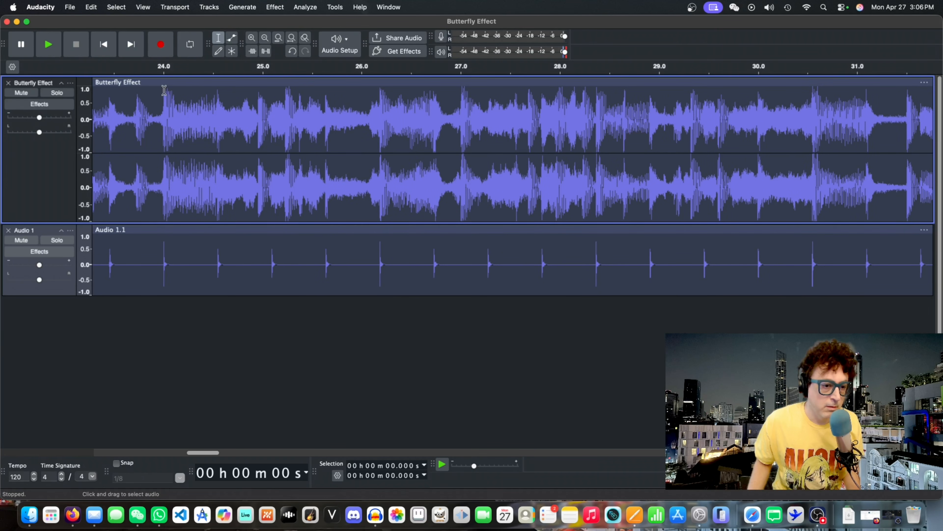
Examine how the song's beats line up with the metronome clicks between about 21 and 26 s.
{"action": "left_click_drag", "start_coordinate": [161, 254], "coordinate": [229, 256]}
{"action": "left_click", "coordinate": [159, 244]}
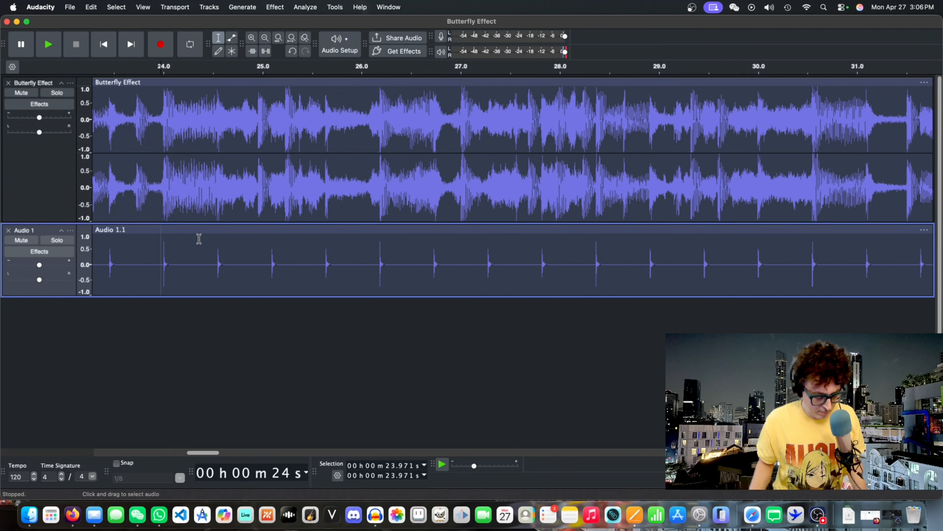
{"action": "scroll", "coordinate": [198, 239], "scroll_direction": "up", "scroll_amount": 3}
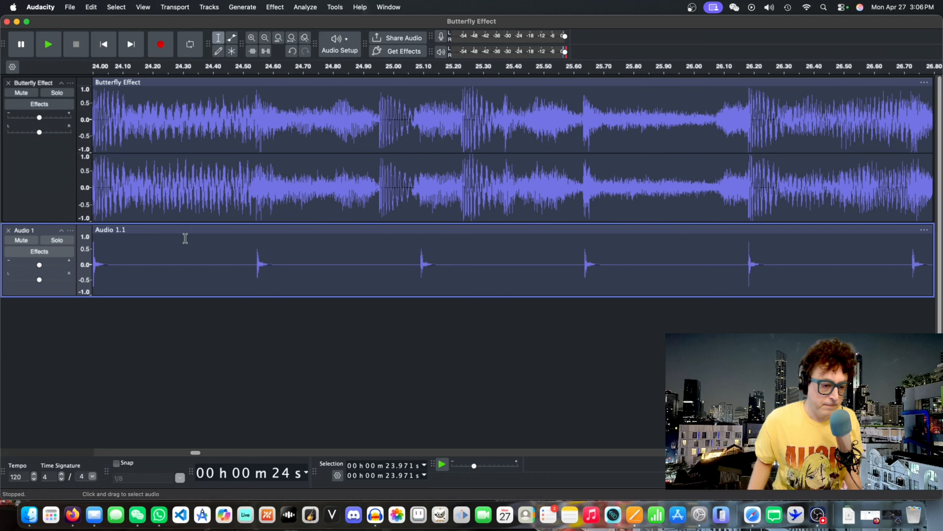
{"action": "mouse_move", "coordinate": [195, 452]}
{"action": "left_mouse_down"}
{"action": "mouse_move", "coordinate": [167, 452]}
{"action": "mouse_move", "coordinate": [183, 453]}
{"action": "left_mouse_up"}
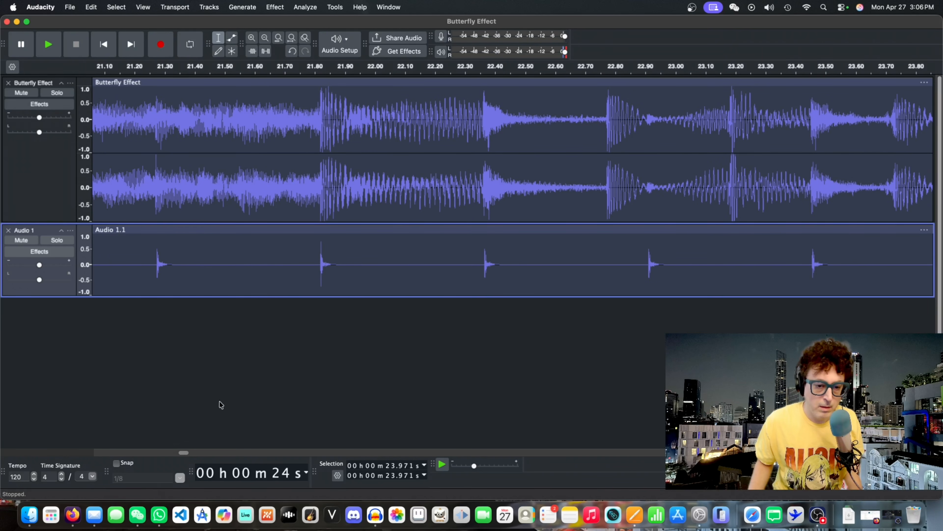
{"action": "left_click", "coordinate": [320, 70]}
{"action": "key", "text": "space"}
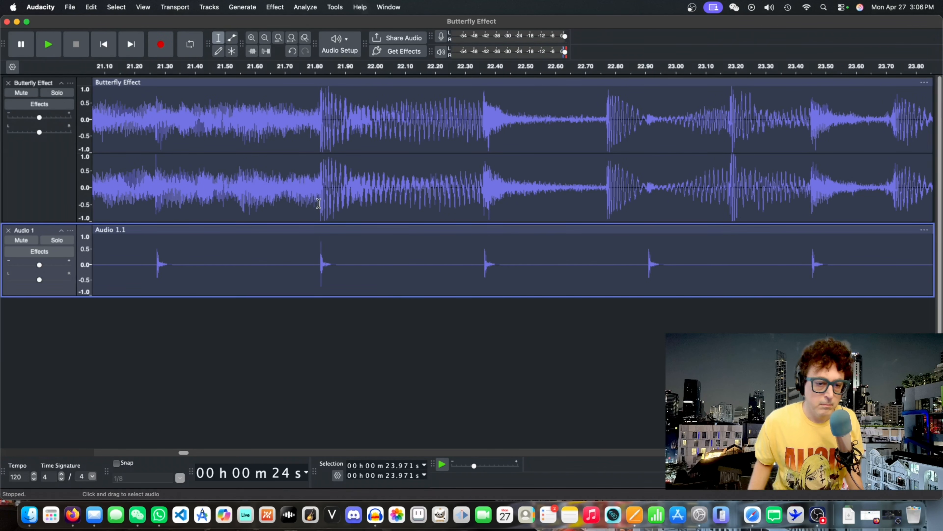
Nudge the Butterfly Effect clip slightly later so its beat onset matches the metronome click at about 21.82 s.
{"action": "left_click", "coordinate": [320, 203]}
{"action": "scroll", "coordinate": [320, 202], "scroll_direction": "up", "scroll_amount": 5}
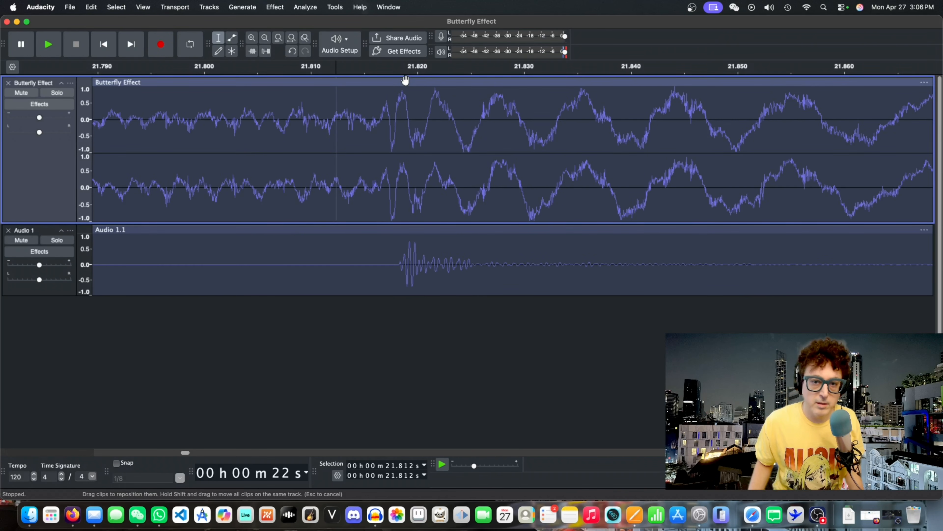
{"action": "left_click_drag", "start_coordinate": [405, 82], "coordinate": [414, 81]}
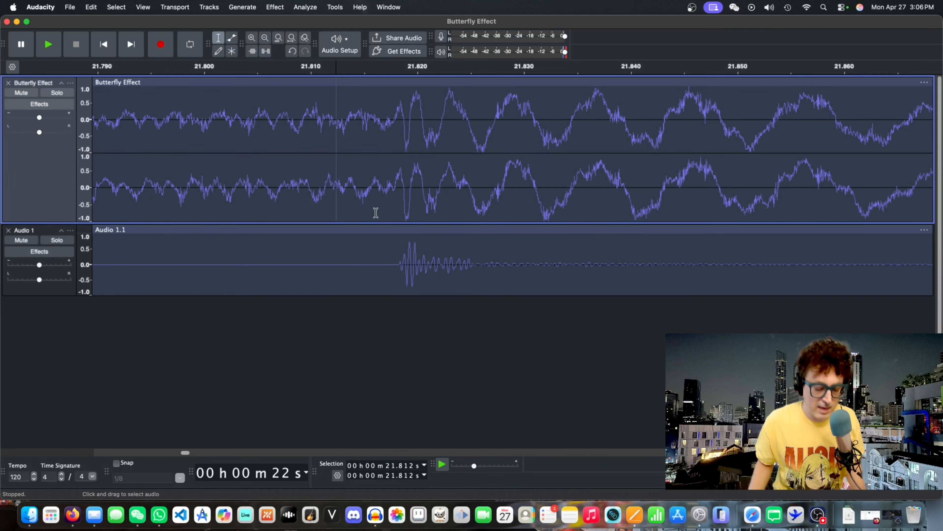
Select the song and metronome clips together and shift both slightly later so the song clip starts at 0 s.
{"action": "scroll", "coordinate": [364, 264], "scroll_direction": "down", "scroll_amount": 6}
{"action": "scroll", "coordinate": [364, 265], "scroll_direction": "down", "scroll_amount": 5}
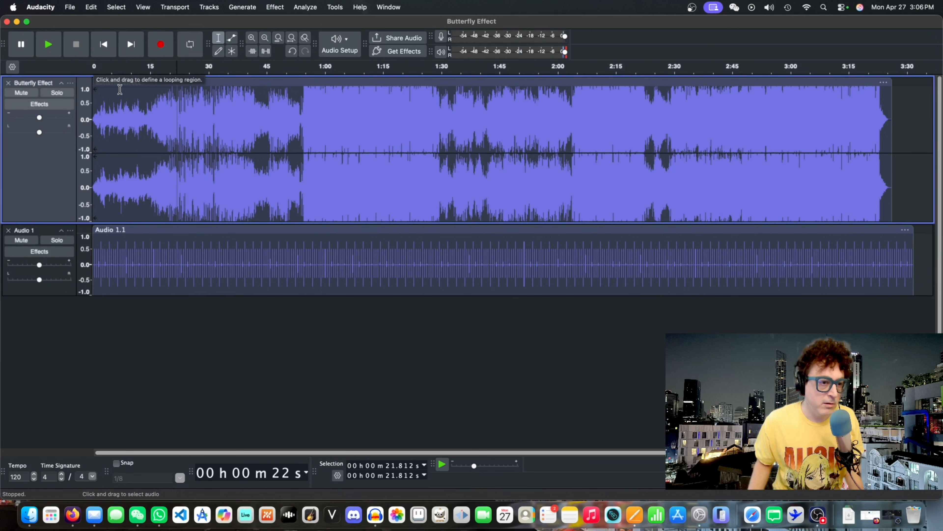
{"action": "left_click", "coordinate": [123, 81]}
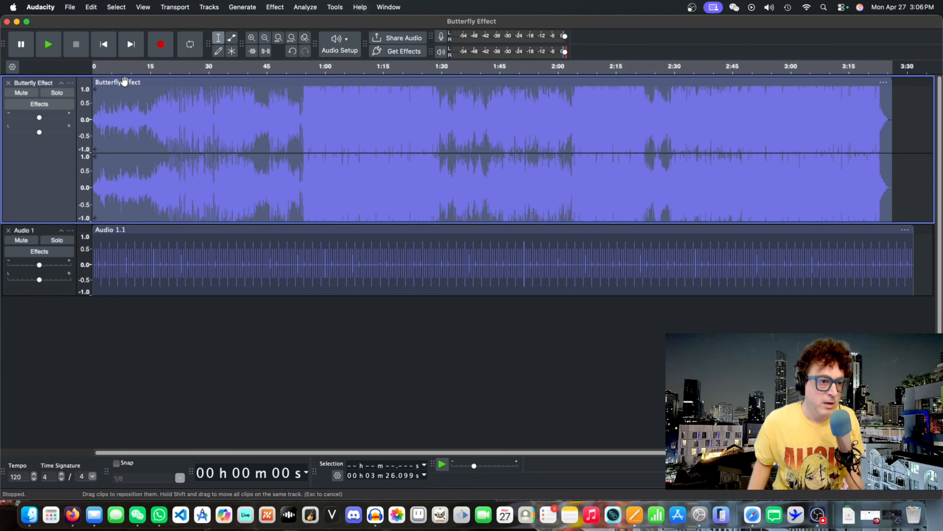
{"action": "left_click", "coordinate": [137, 231], "text": "shift"}
{"action": "left_click_drag", "start_coordinate": [137, 82], "coordinate": [140, 82]}
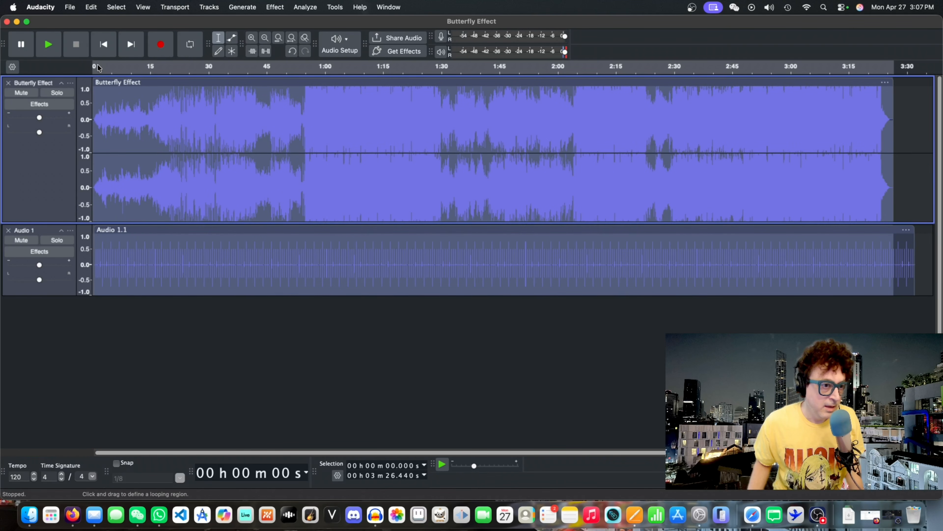
Play from the start, about 0:53, 2:15 and 2:52 to check the sync, lowering the Butterfly Effect track's volume to -23 dB.
{"action": "left_click", "coordinate": [97, 66]}
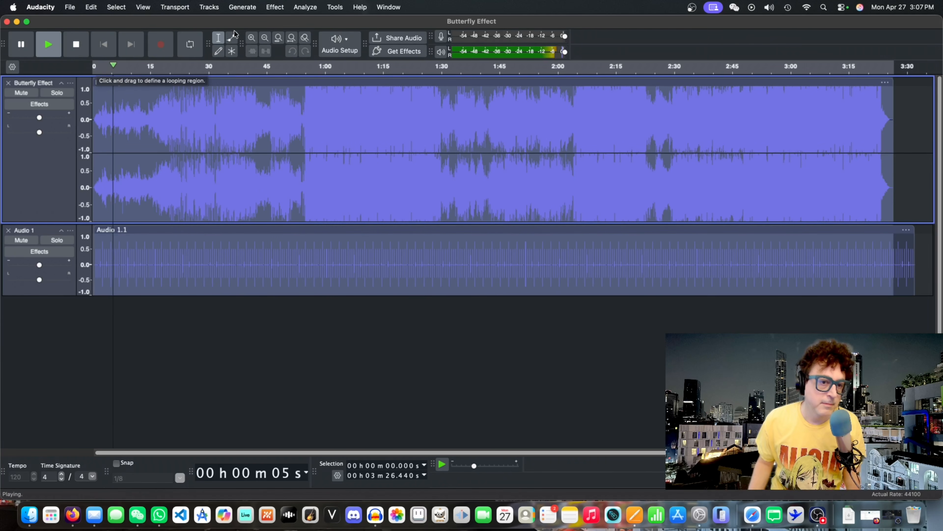
{"action": "left_click", "coordinate": [300, 65]}
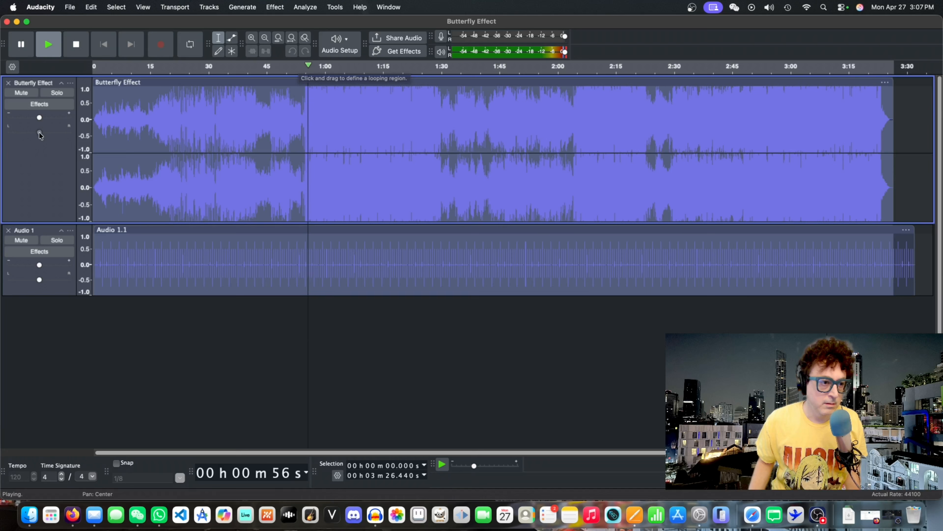
{"action": "left_click_drag", "start_coordinate": [39, 117], "coordinate": [2, 131]}
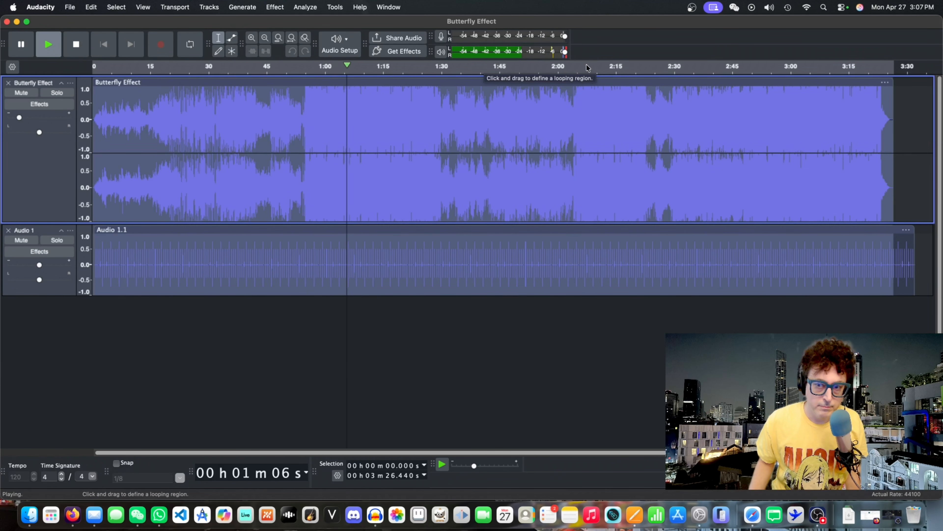
{"action": "left_click", "coordinate": [618, 66]}
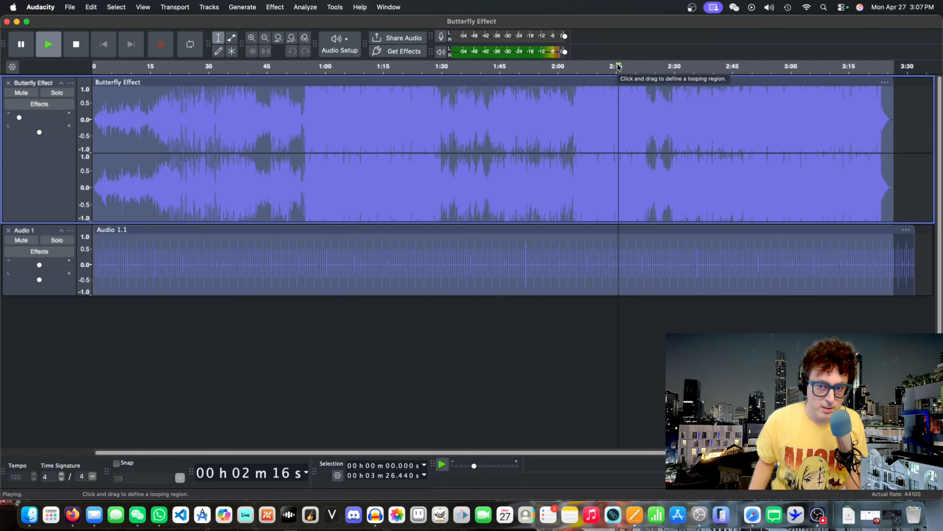
{"action": "left_click", "coordinate": [761, 69]}
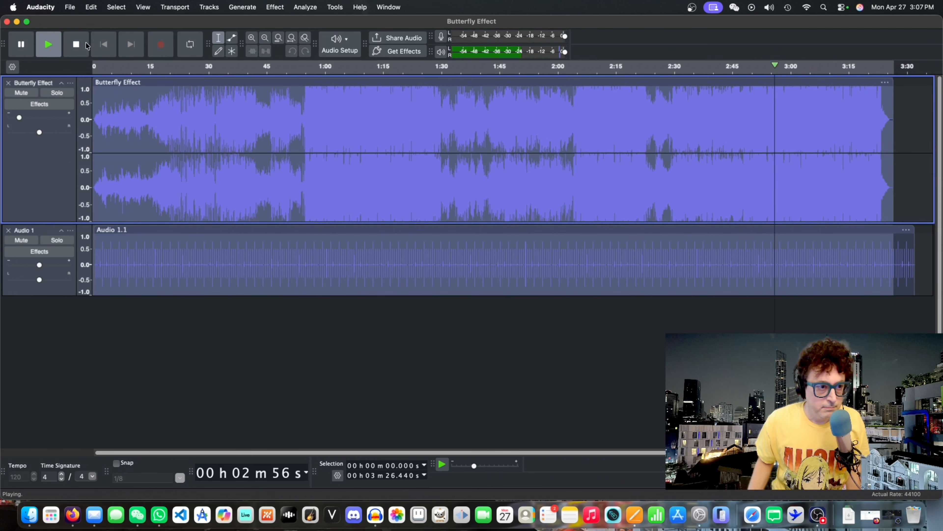
{"action": "left_click", "coordinate": [76, 45]}
Set the Butterfly Effect track's volume to 0 dB.
{"action": "double_click", "coordinate": [22, 118]}
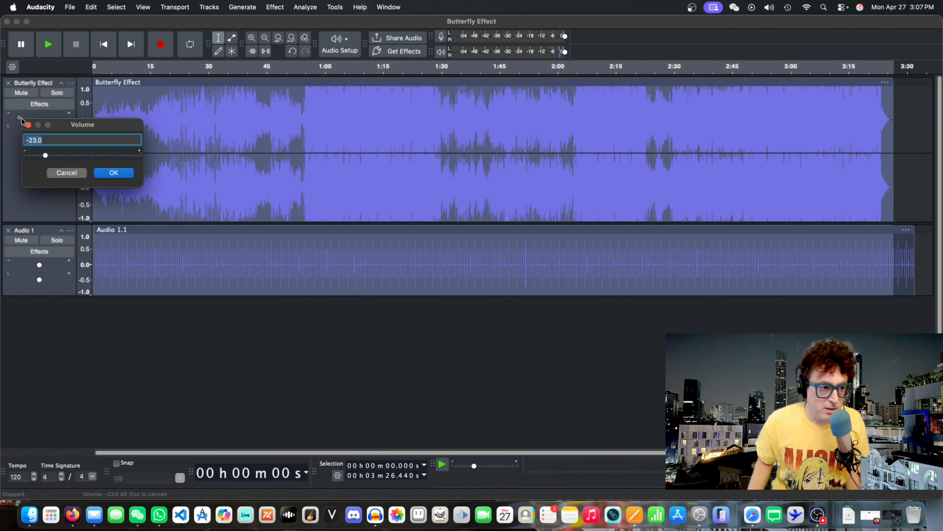
{"action": "type", "text": "0"}
{"action": "key", "text": "Return"}
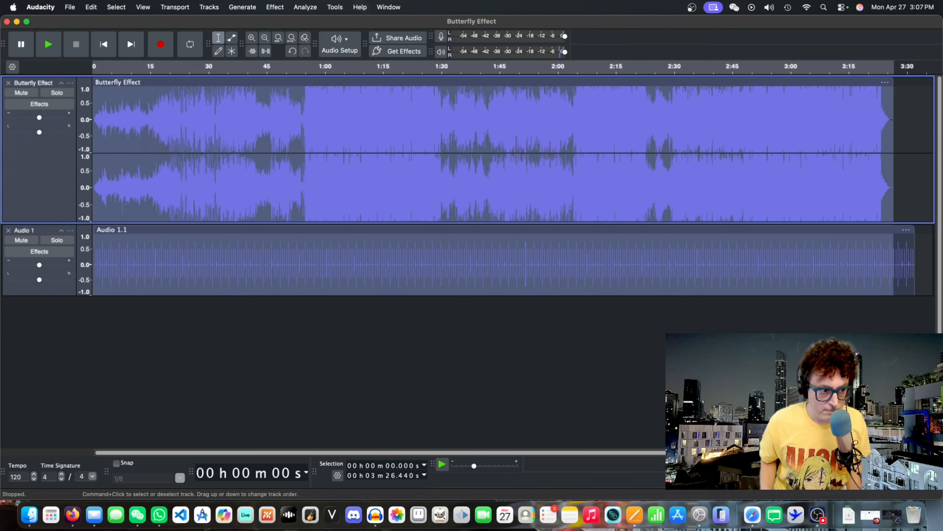
Select only the Butterfly Effect track and save the project as Butterfly Effect Stems.
{"action": "left_click", "coordinate": [63, 191]}
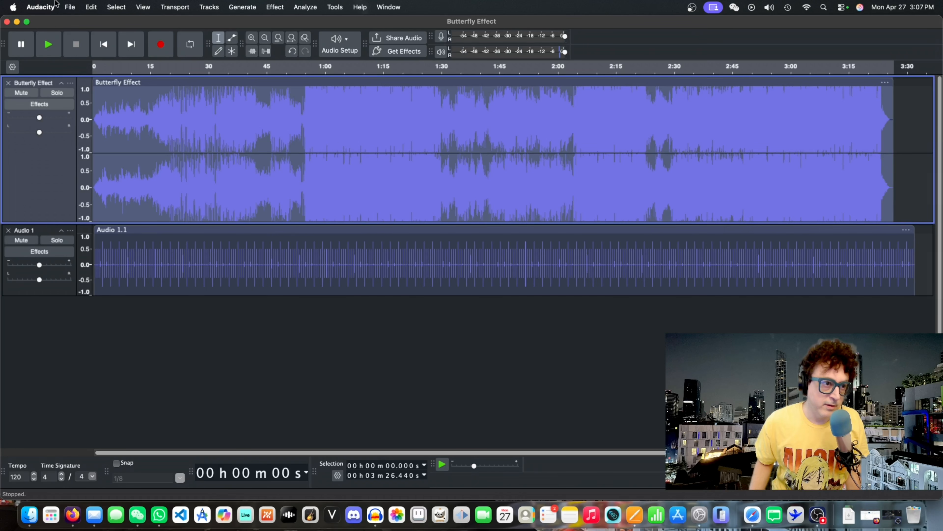
{"action": "left_click", "coordinate": [67, 5]}
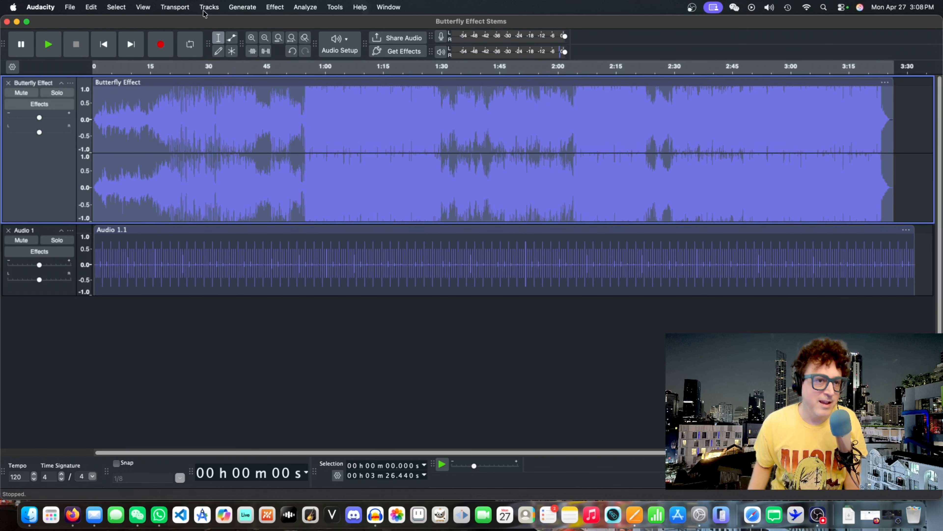
Run OpenVINO Music Separation on the Butterfly Effect track in the 4 Stem mode (Drums, Bass, Vocals, Others) with the CPU as inference device.
{"action": "left_click", "coordinate": [282, 7]}
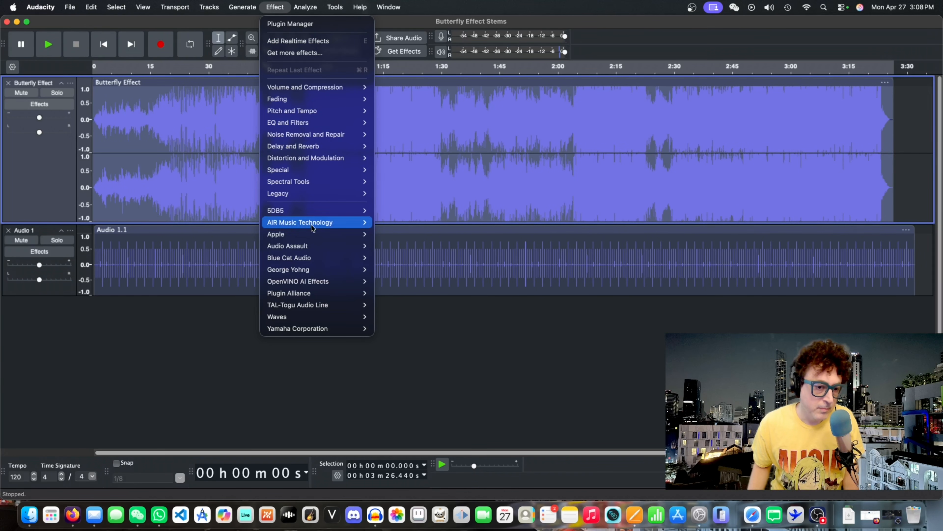
{"action": "mouse_move", "coordinate": [323, 279]}
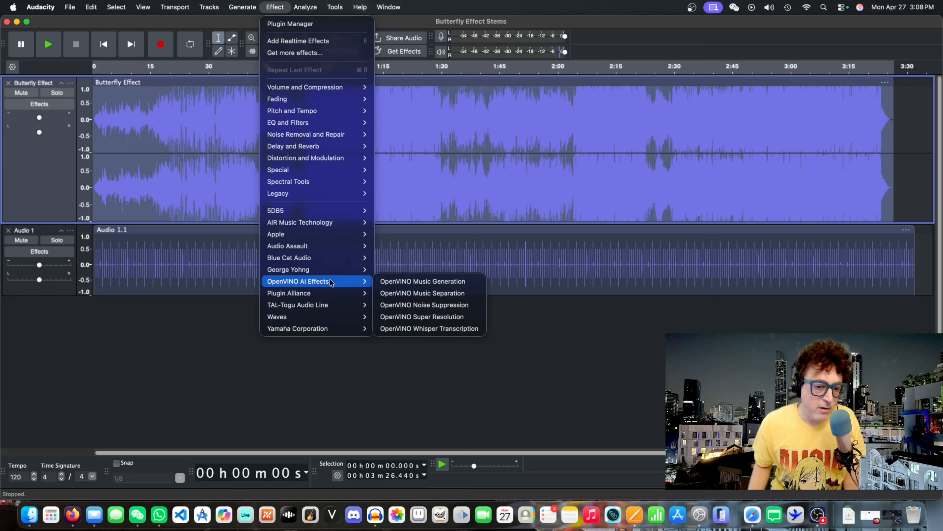
{"action": "left_click", "coordinate": [422, 292]}
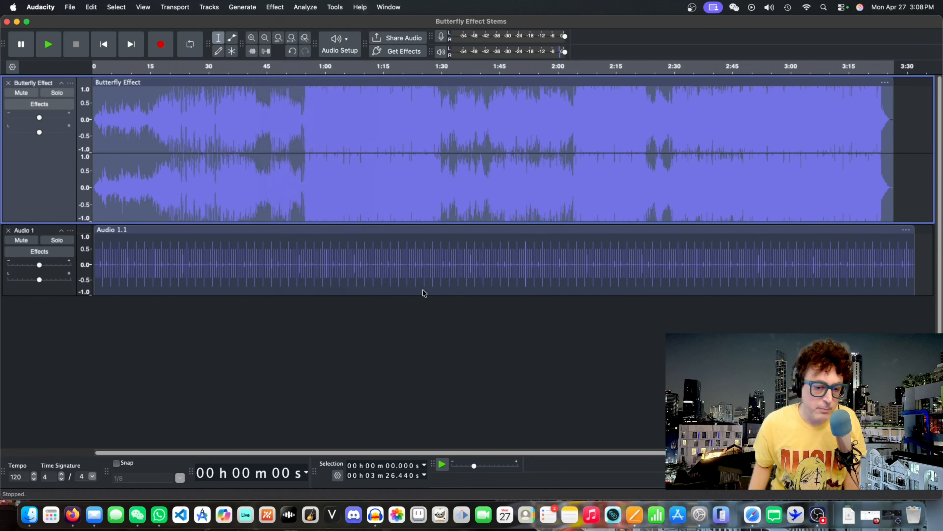
{"action": "left_click", "coordinate": [471, 238]}
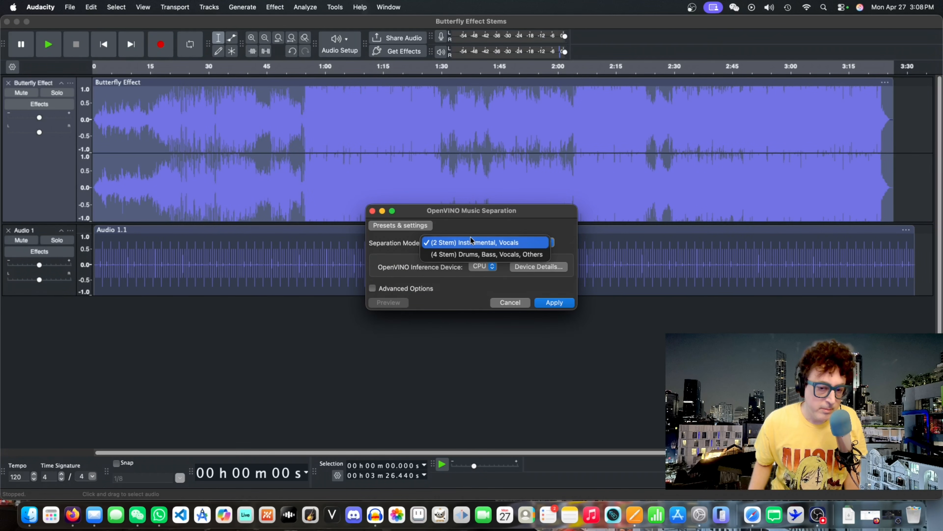
{"action": "left_click", "coordinate": [466, 255]}
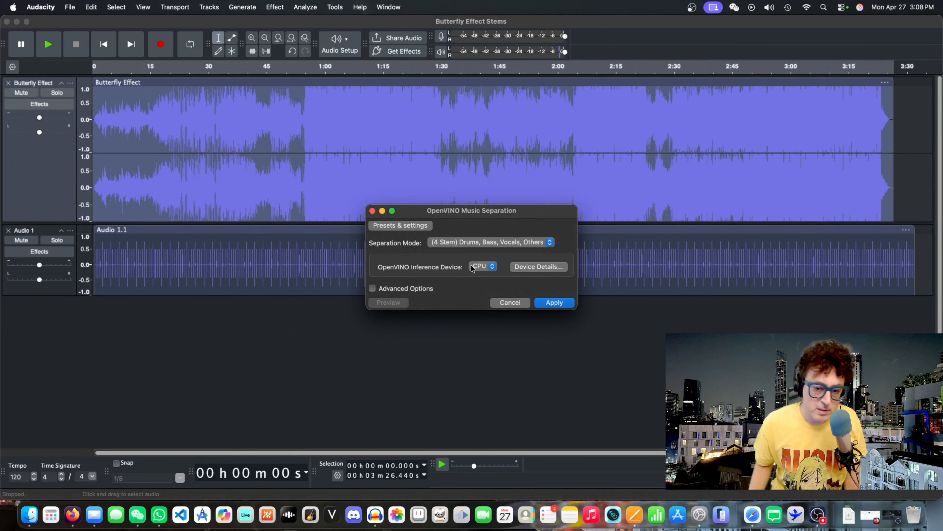
{"action": "left_click", "coordinate": [557, 303]}
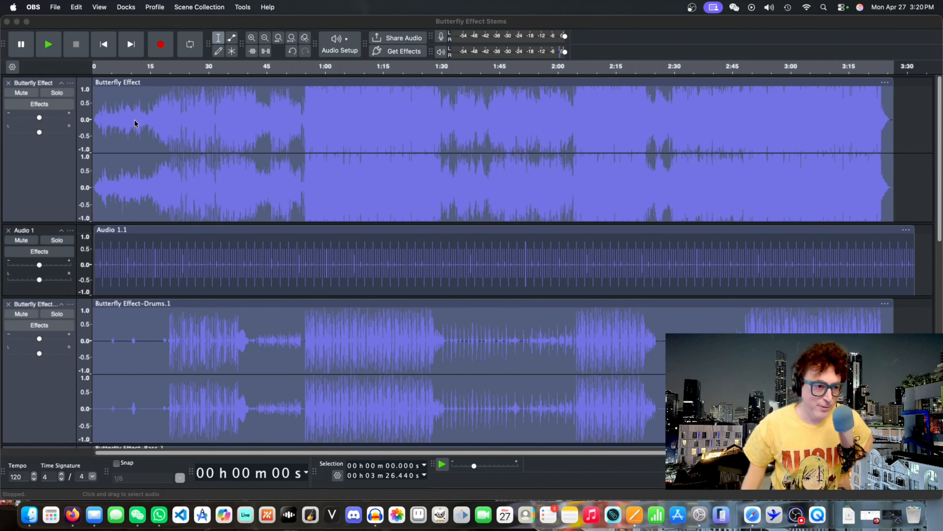
Mute the original Butterfly Effect track and shrink it to its minimum height.
{"action": "left_click", "coordinate": [39, 173]}
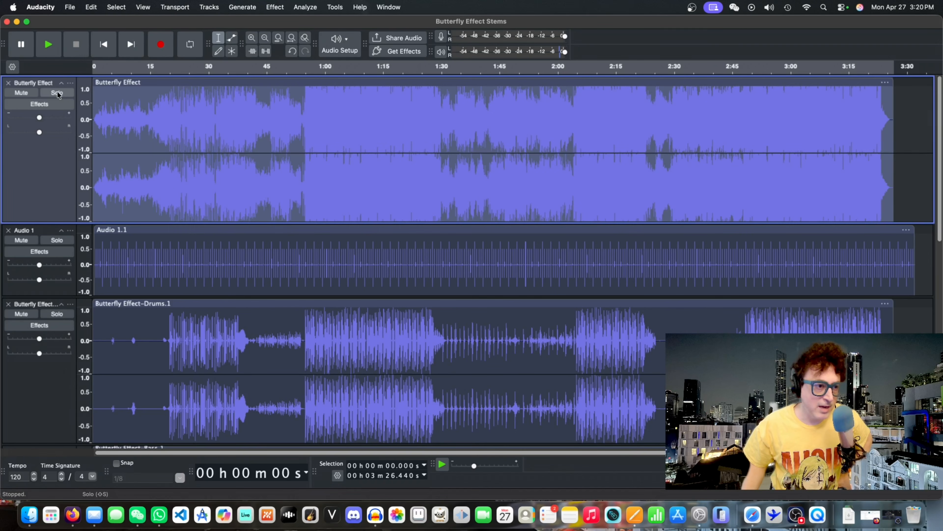
{"action": "left_click", "coordinate": [36, 95]}
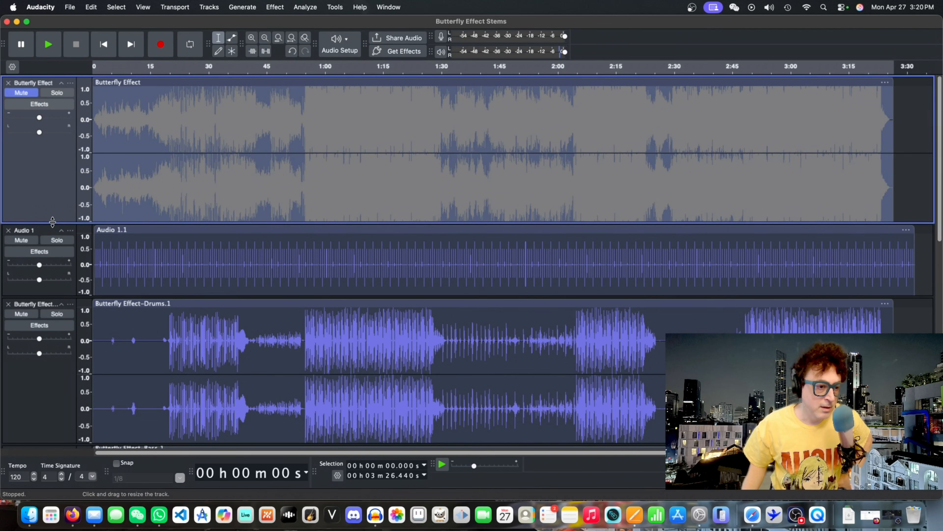
{"action": "left_click_drag", "start_coordinate": [54, 220], "coordinate": [60, 99]}
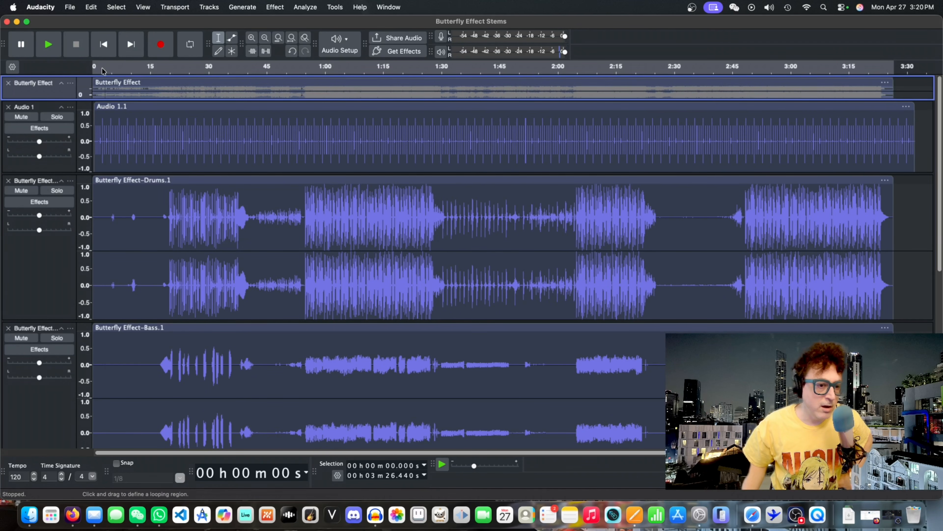
Play the stems with the metronome from about 0:17 and mute the Drums stem while listening.
{"action": "left_click", "coordinate": [160, 69]}
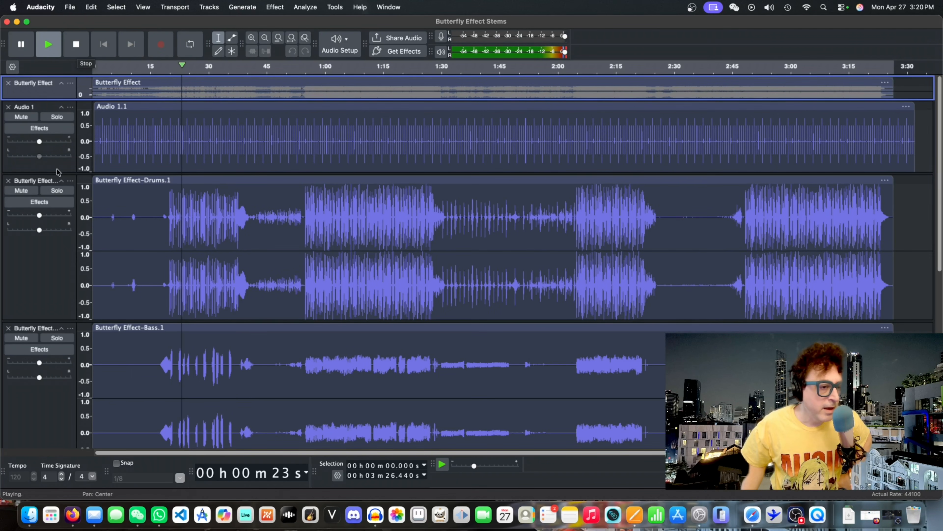
{"action": "left_click", "coordinate": [36, 192]}
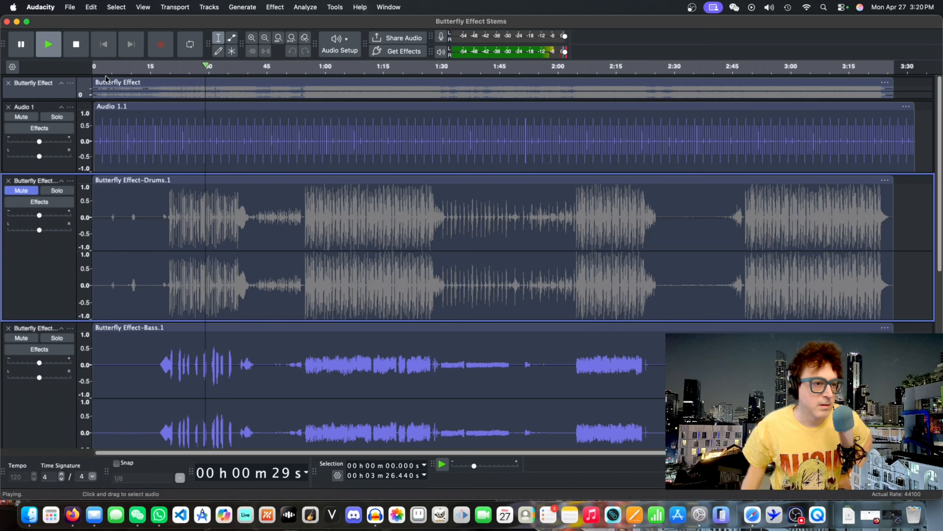
{"action": "left_click", "coordinate": [73, 51]}
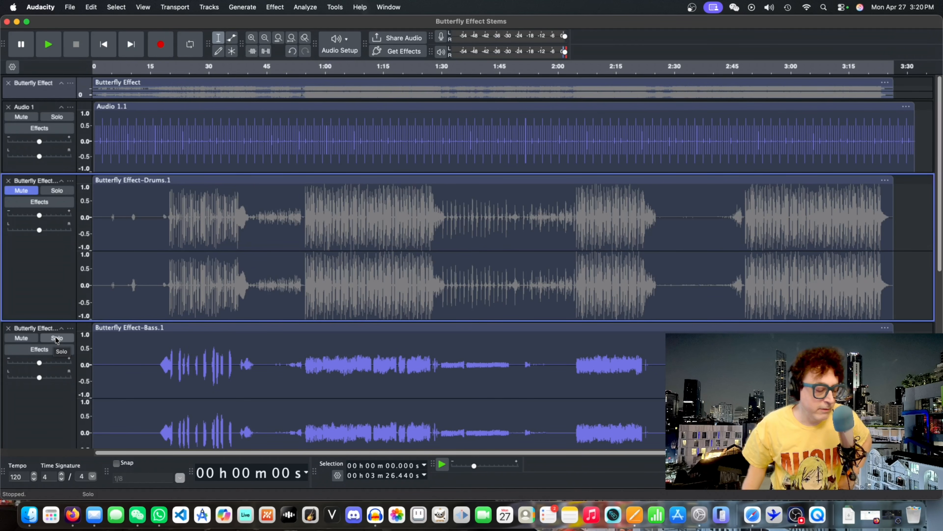
Reduce the heights of the Drums, Bass, Other Instruments and Vocals stem tracks.
{"action": "left_click", "coordinate": [34, 274]}
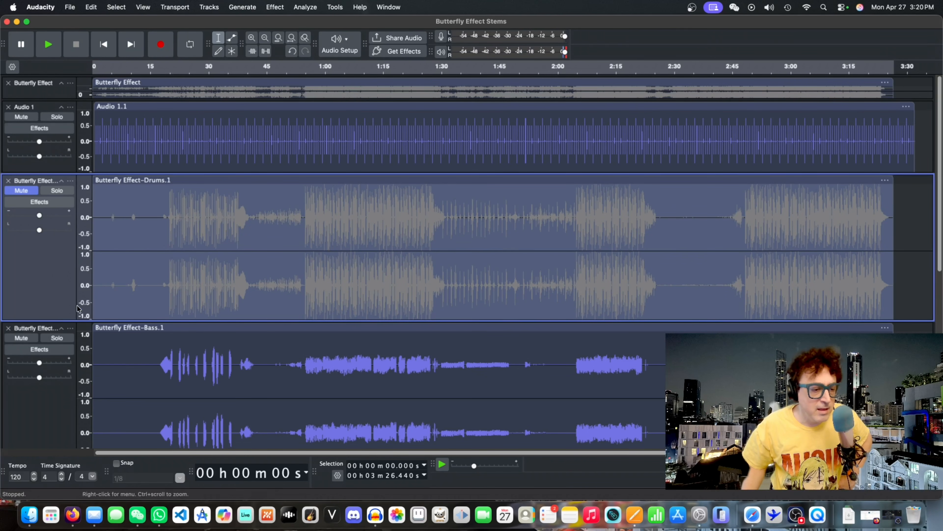
{"action": "left_click_drag", "start_coordinate": [60, 320], "coordinate": [60, 247]}
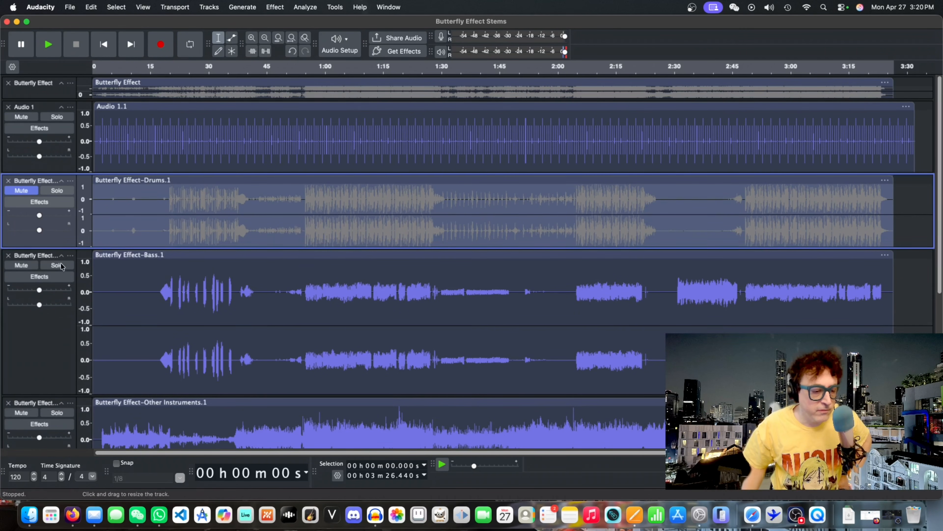
{"action": "left_click_drag", "start_coordinate": [65, 394], "coordinate": [71, 335]}
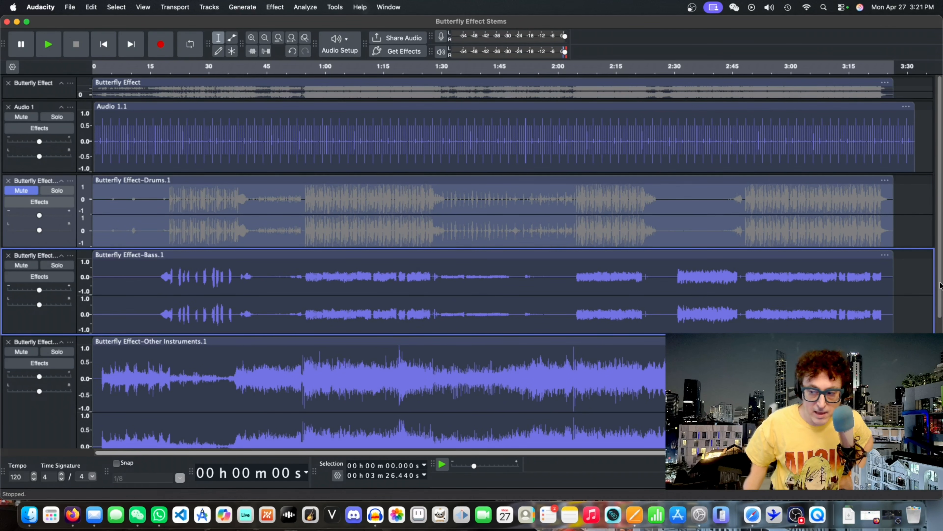
{"action": "scroll", "coordinate": [453, 288], "scroll_direction": "down", "scroll_amount": 5}
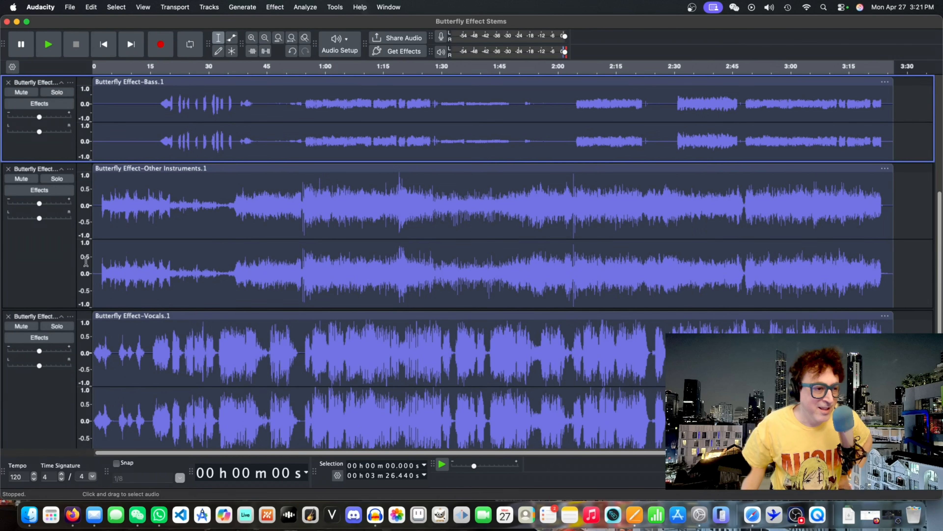
{"action": "left_click_drag", "start_coordinate": [60, 308], "coordinate": [76, 242]}
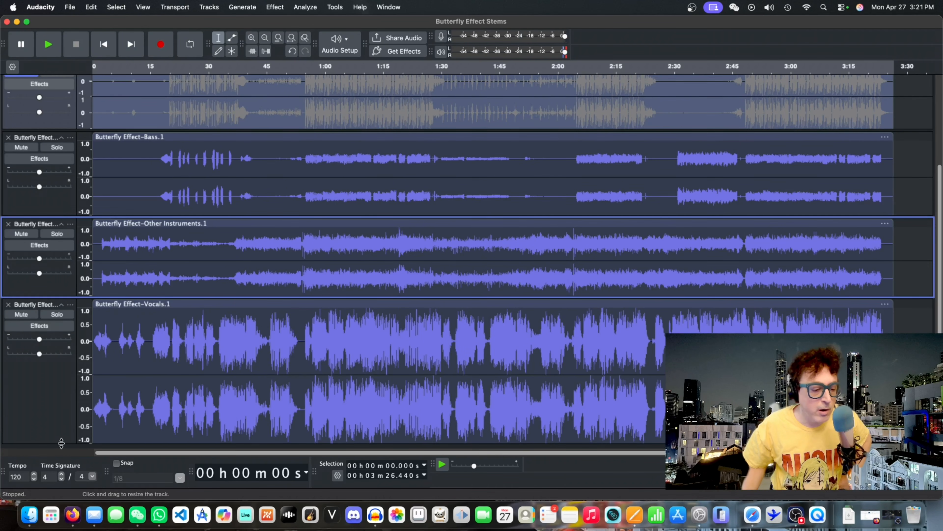
{"action": "left_click_drag", "start_coordinate": [61, 442], "coordinate": [68, 373]}
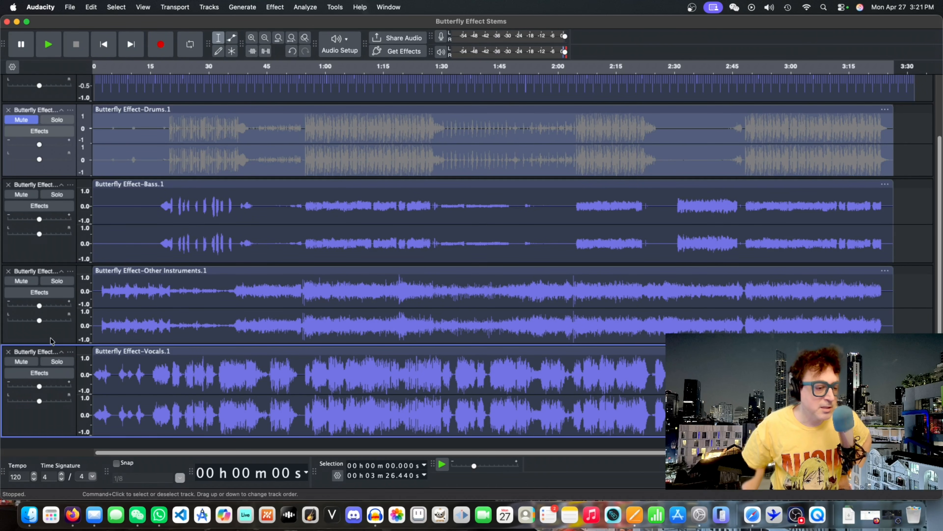
Play from about 0:38 and solo the Vocals, Other Instruments and Bass stems in turn, clearing each solo after listening.
{"action": "left_click", "coordinate": [57, 361]}
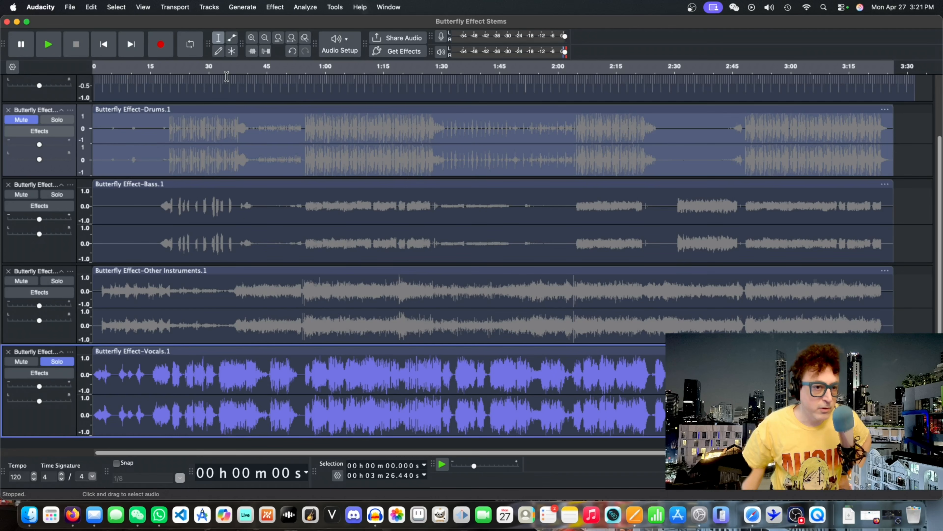
{"action": "left_click", "coordinate": [238, 71]}
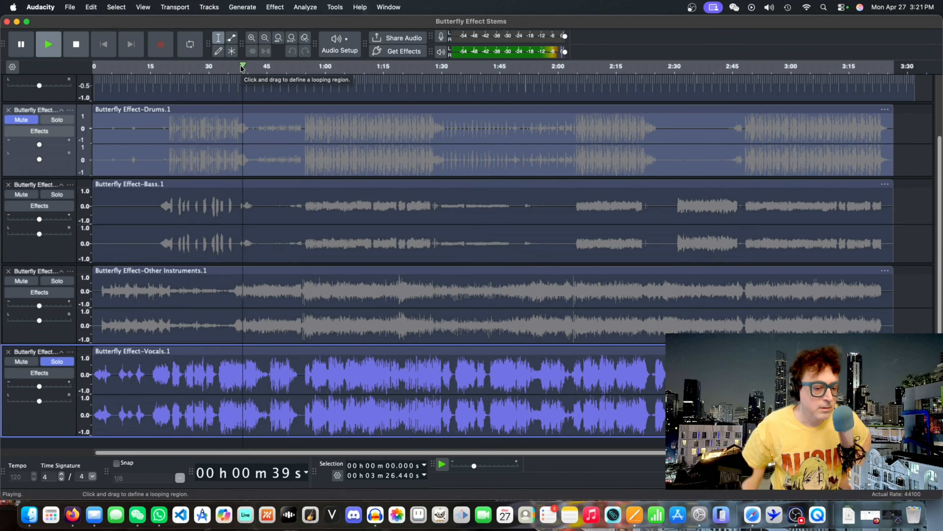
{"action": "left_click", "coordinate": [67, 362]}
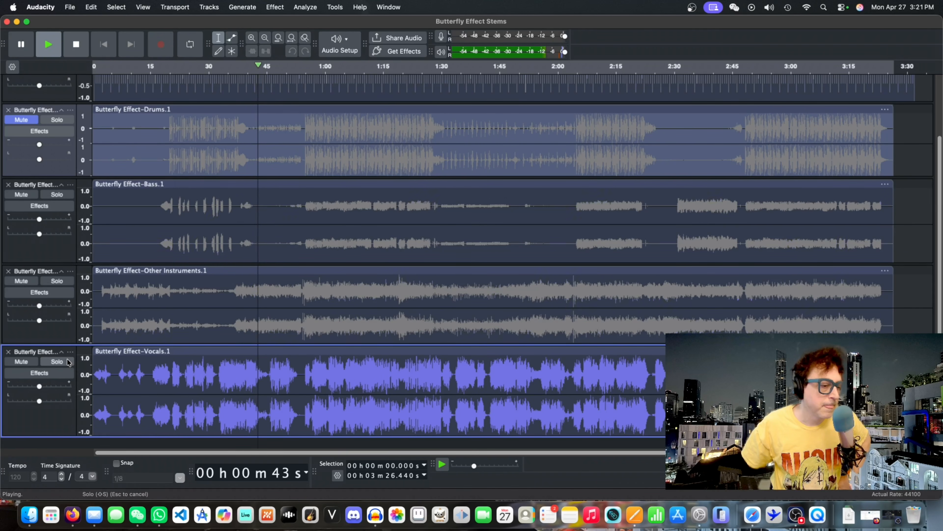
{"action": "left_click", "coordinate": [65, 282]}
{"action": "left_click", "coordinate": [65, 283]}
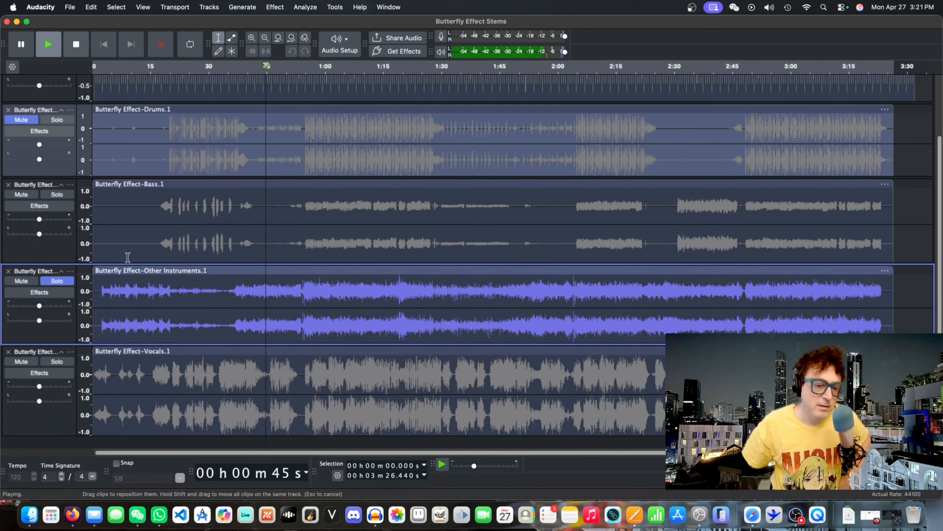
{"action": "left_click", "coordinate": [51, 279]}
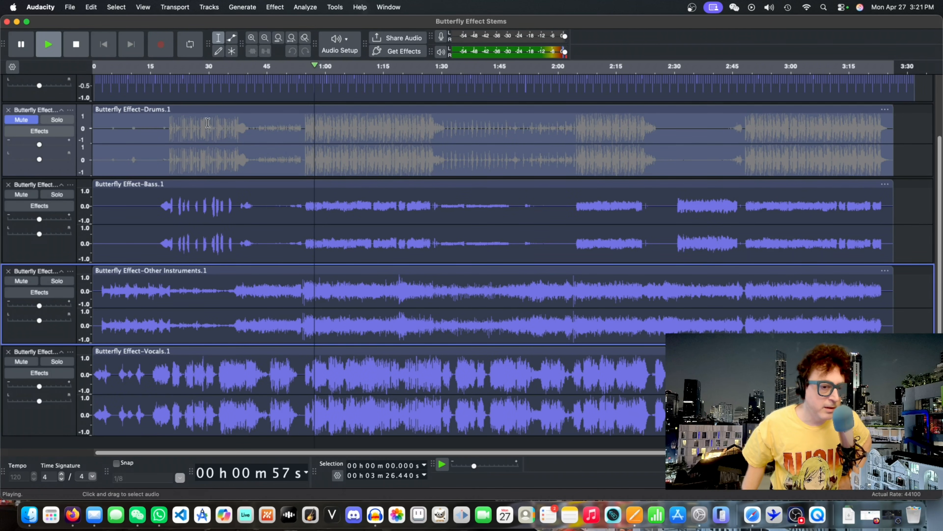
{"action": "left_click", "coordinate": [61, 195]}
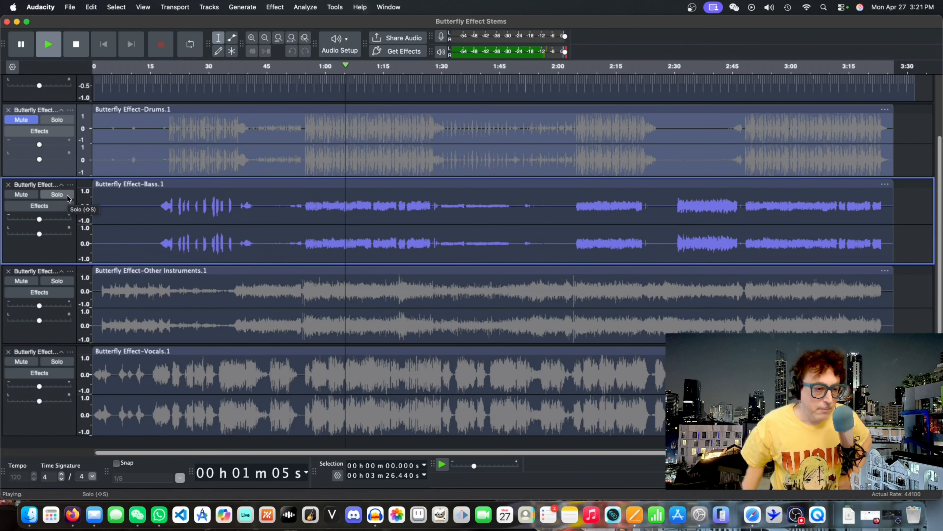
{"action": "left_click", "coordinate": [66, 194]}
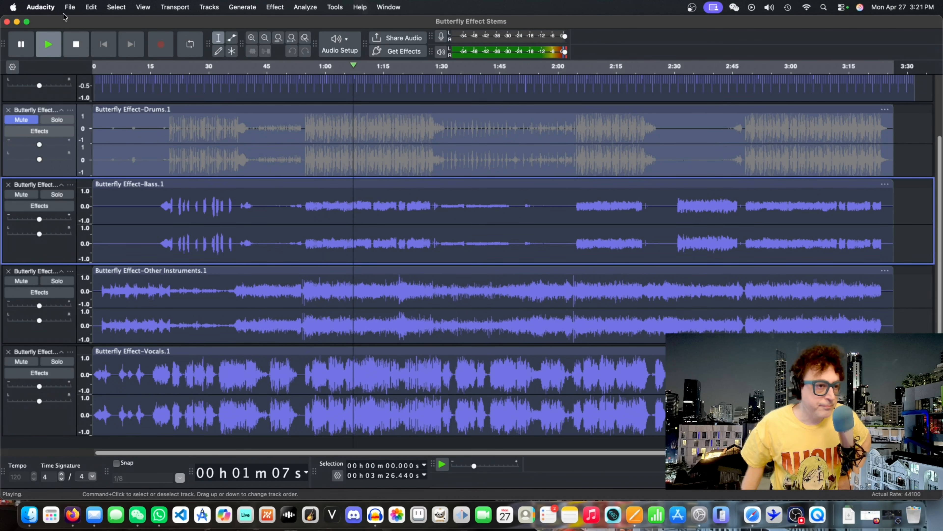
{"action": "key", "text": "space"}
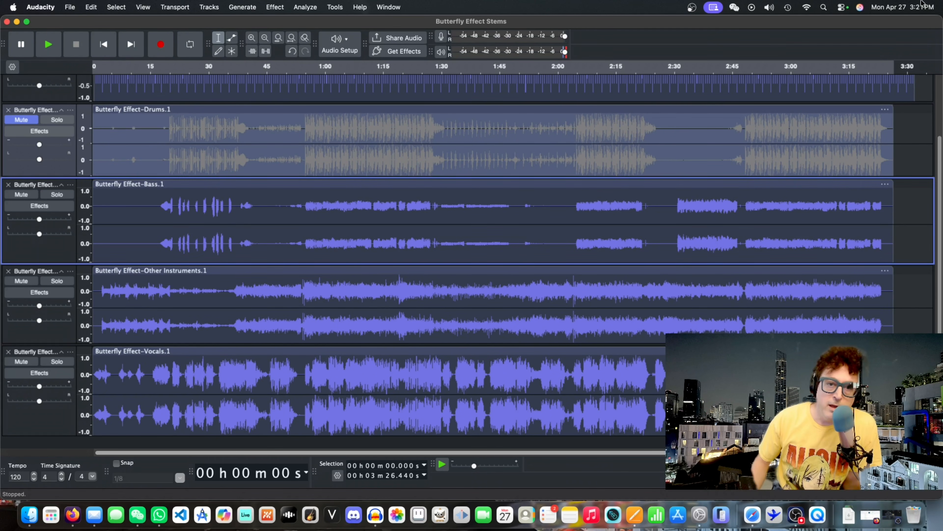
Check the available recording devices and rescan the audio devices.
{"action": "left_click", "coordinate": [346, 41]}
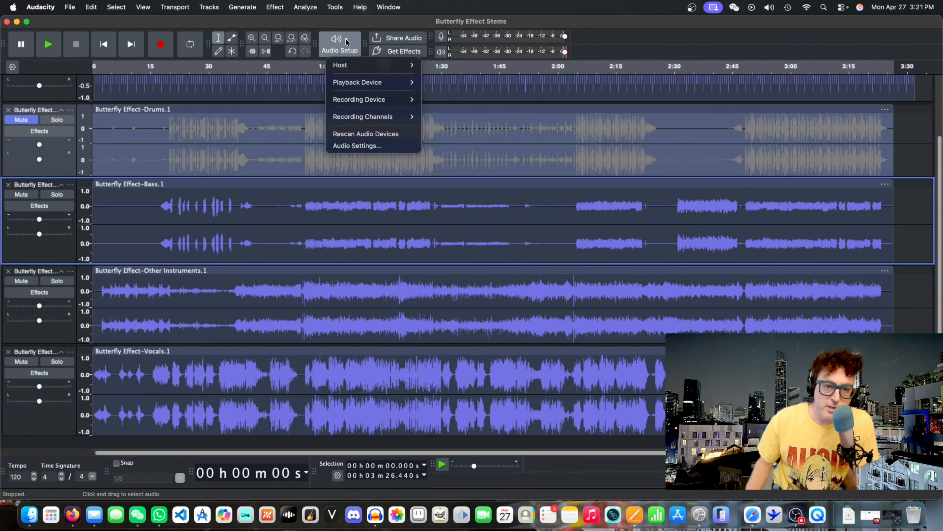
{"action": "mouse_move", "coordinate": [386, 100]}
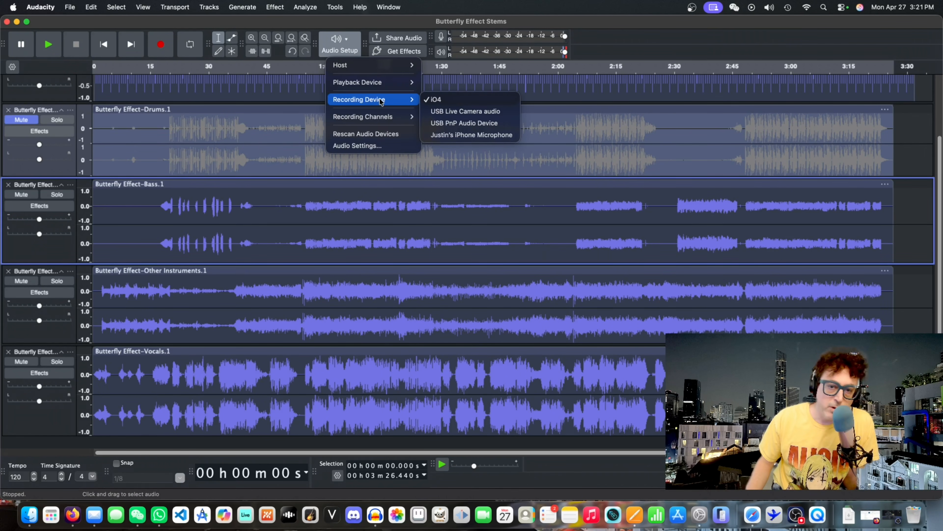
{"action": "left_click", "coordinate": [365, 19]}
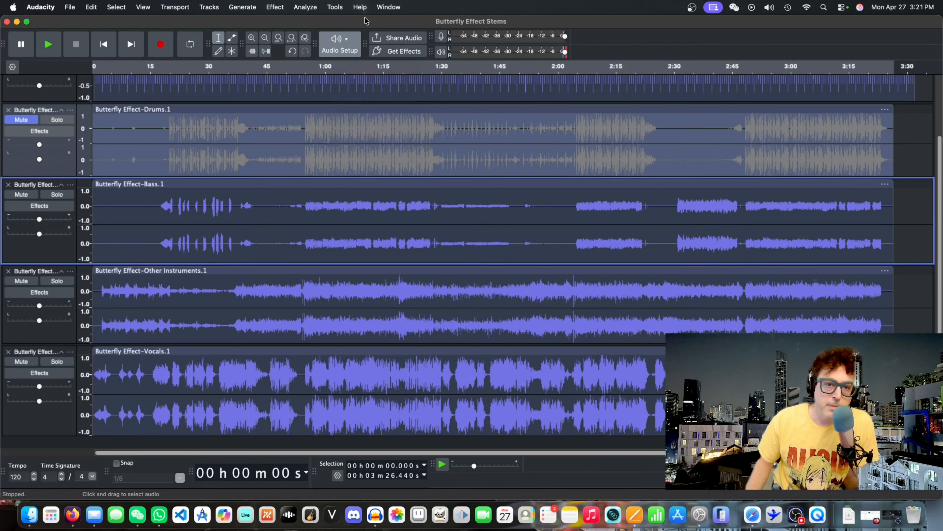
{"action": "left_click", "coordinate": [352, 41]}
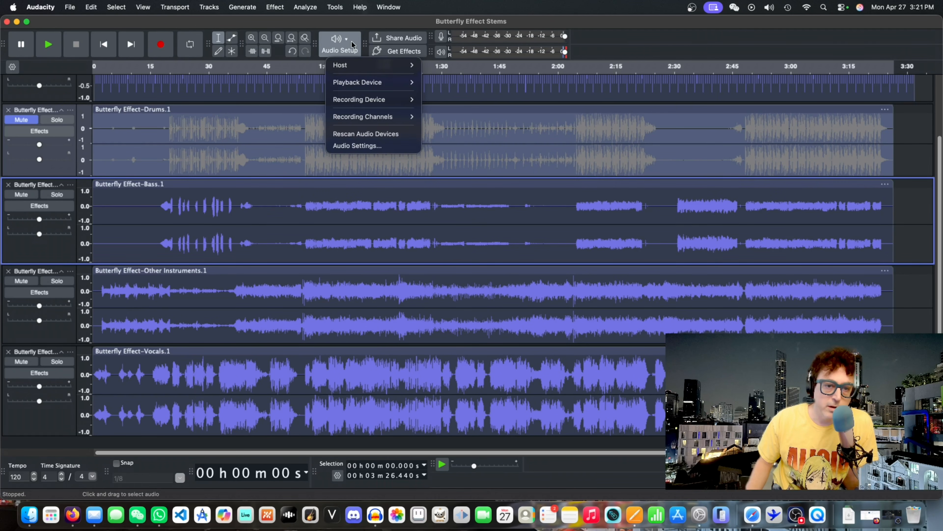
{"action": "left_click", "coordinate": [371, 138]}
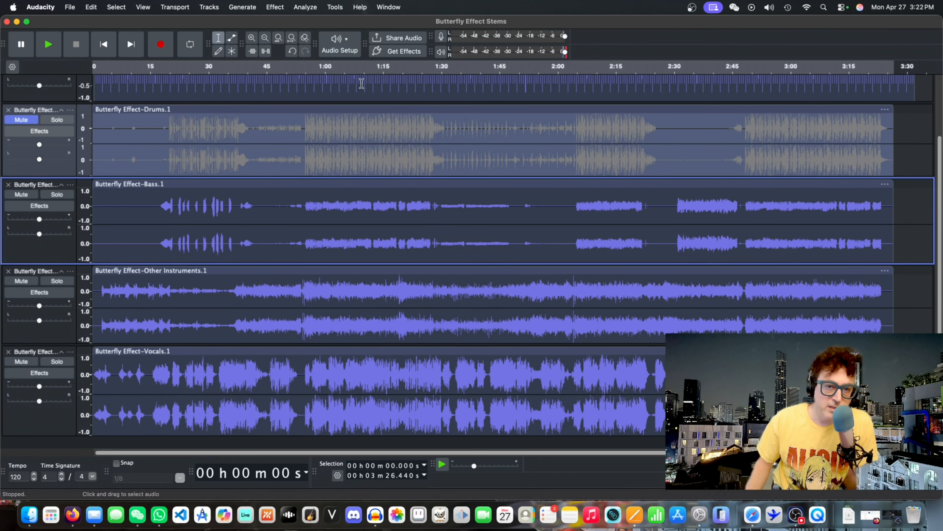
Set both the recording device and the playback device to DTX Drums.
{"action": "left_click", "coordinate": [348, 40]}
{"action": "mouse_move", "coordinate": [351, 85]}
{"action": "mouse_move", "coordinate": [356, 102]}
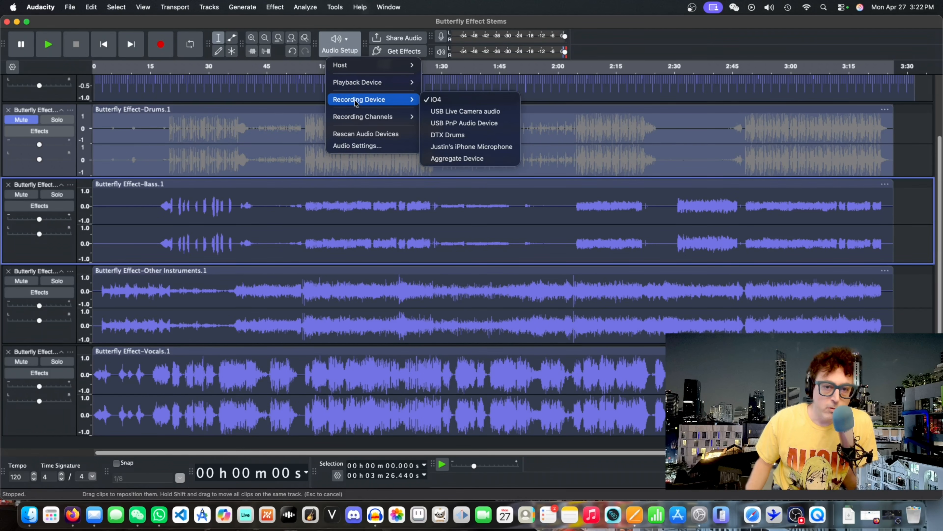
{"action": "left_click", "coordinate": [447, 135]}
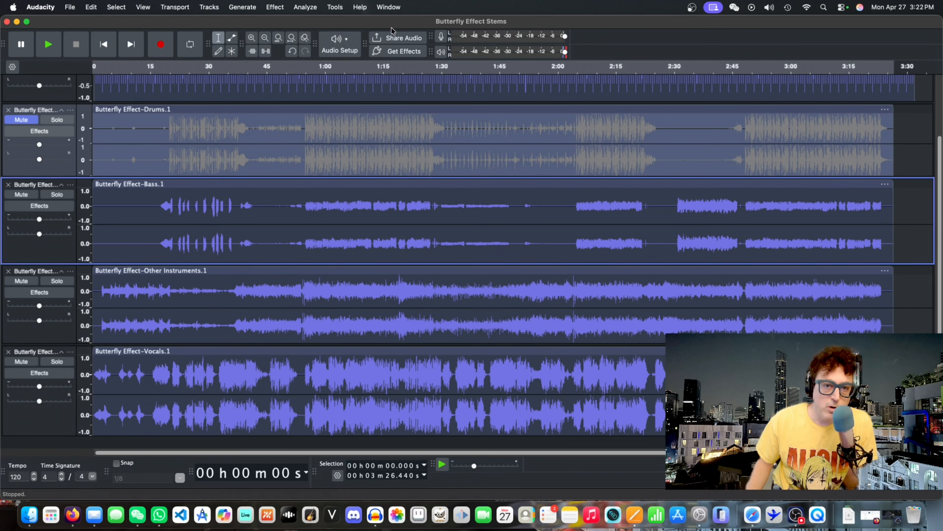
{"action": "left_click", "coordinate": [348, 40]}
{"action": "mouse_move", "coordinate": [359, 85]}
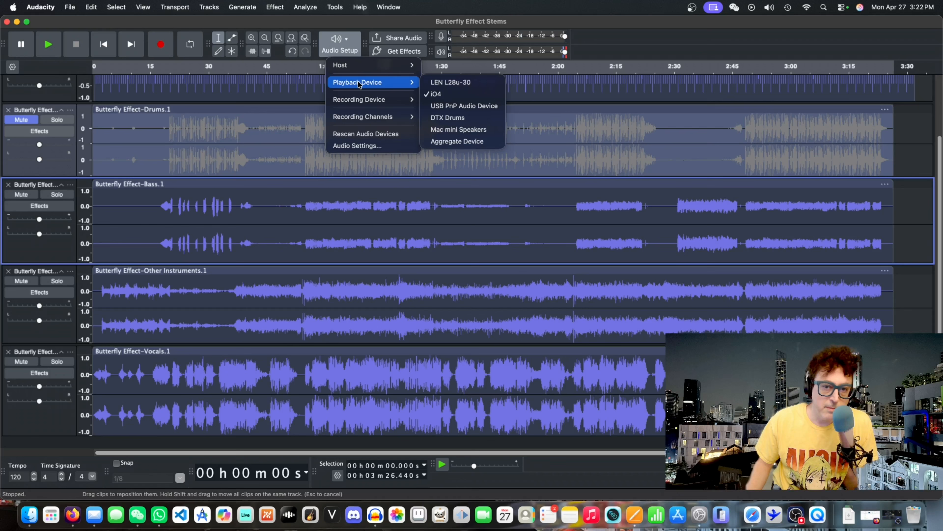
{"action": "left_click", "coordinate": [454, 121]}
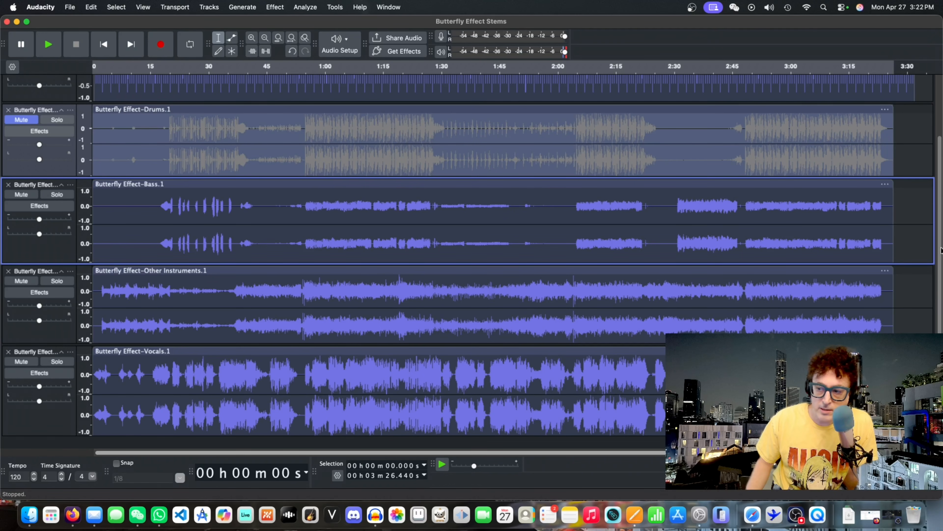
Add an empty stereo track below the Vocals stem track.
{"action": "mouse_move", "coordinate": [940, 244]}
{"action": "left_mouse_down"}
{"action": "mouse_move", "coordinate": [931, 127]}
{"action": "mouse_move", "coordinate": [933, 257]}
{"action": "left_mouse_up"}
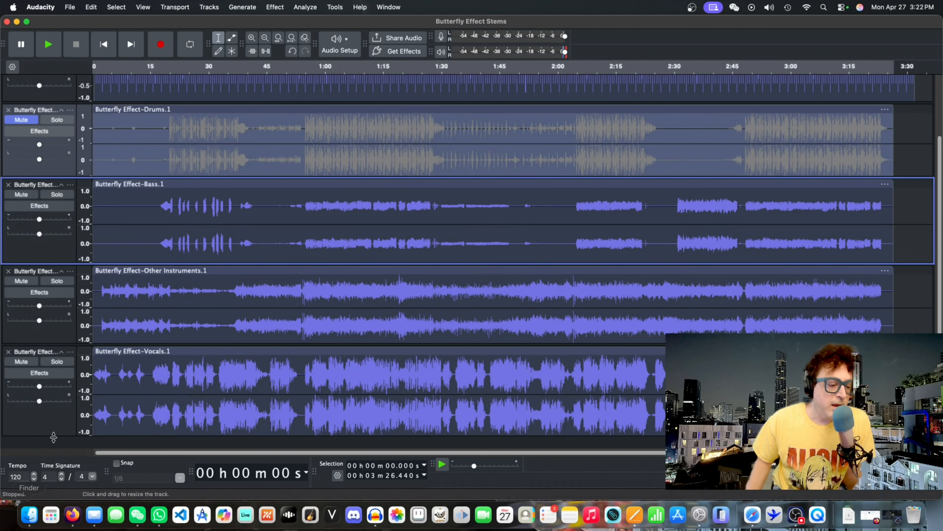
{"action": "right_click", "coordinate": [51, 447]}
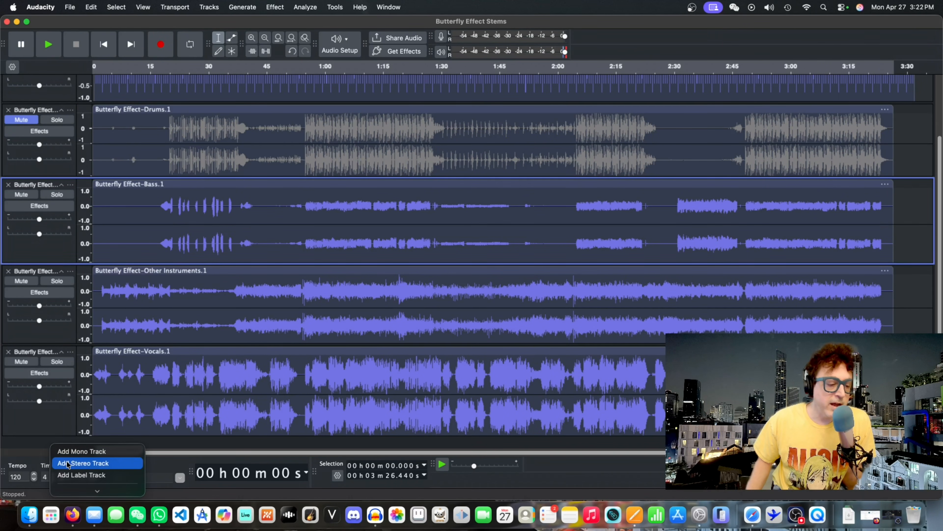
{"action": "left_click", "coordinate": [70, 462]}
{"action": "left_click_drag", "start_coordinate": [938, 170], "coordinate": [939, 268]}
{"action": "left_click", "coordinate": [32, 368]}
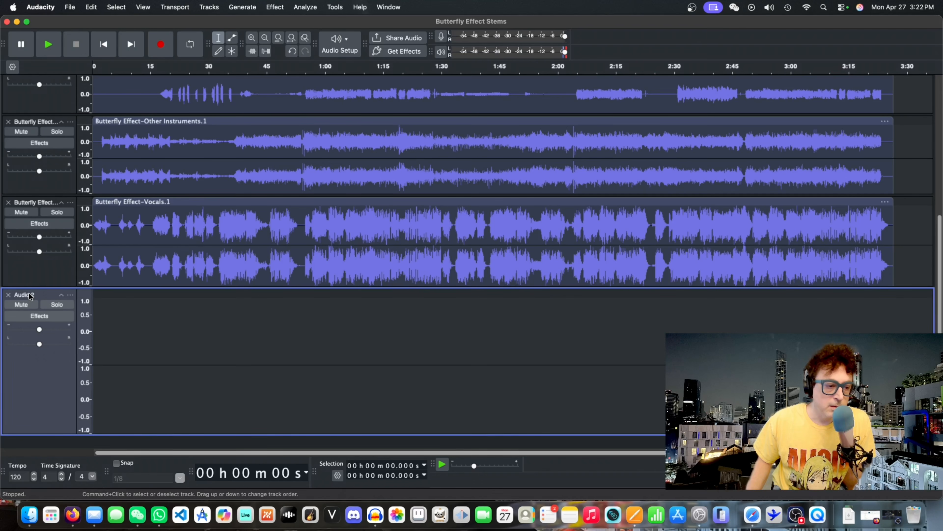
Rename the new stereo track as My Drums.
{"action": "left_click", "coordinate": [70, 295]}
{"action": "left_click", "coordinate": [90, 306]}
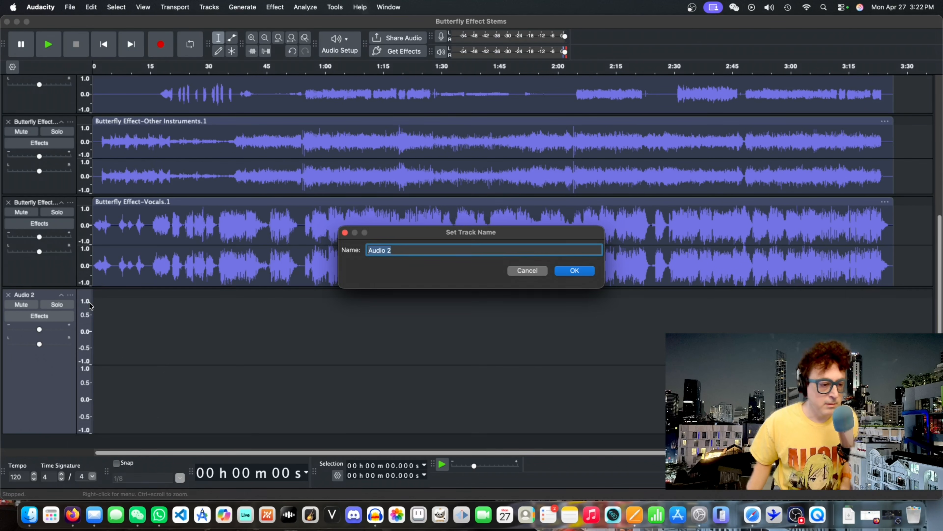
{"action": "type", "text": "My Drums"}
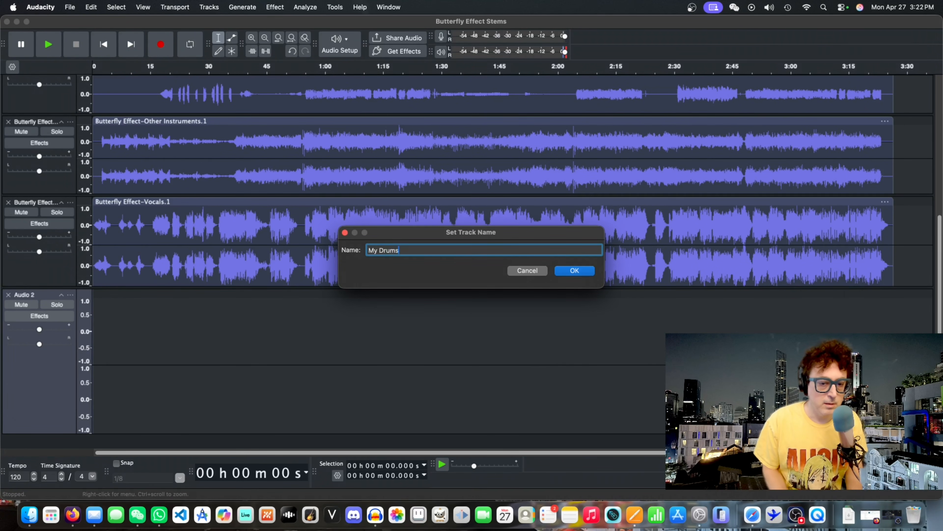
{"action": "key", "text": "Return"}
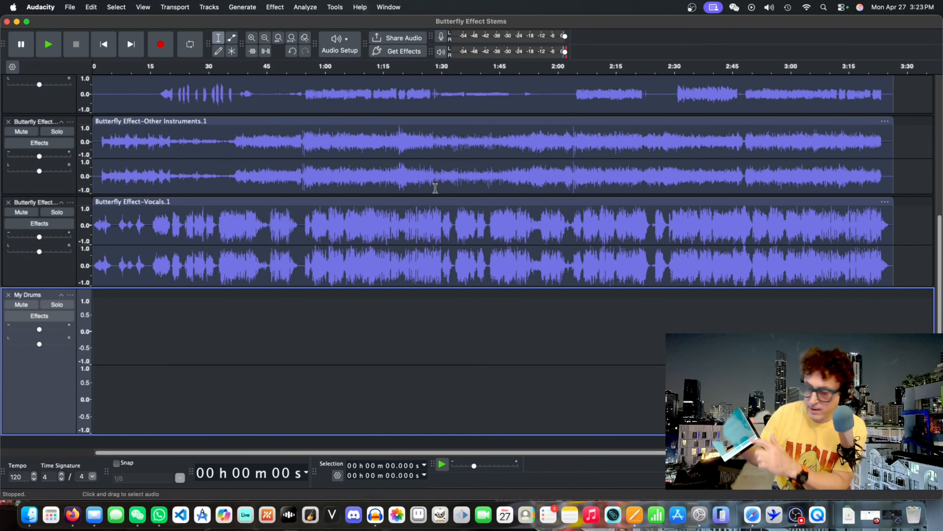
{"action": "right_click", "coordinate": [415, 351]}
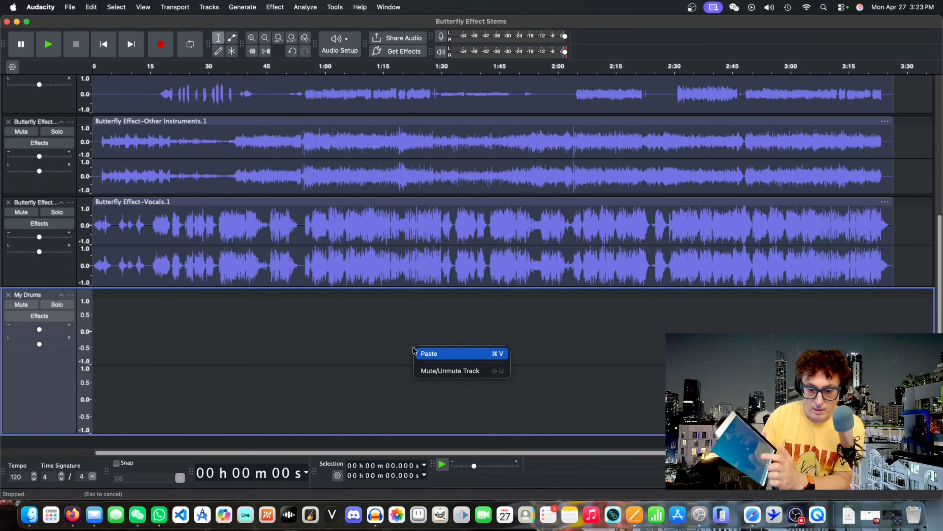
{"action": "left_click", "coordinate": [303, 336]}
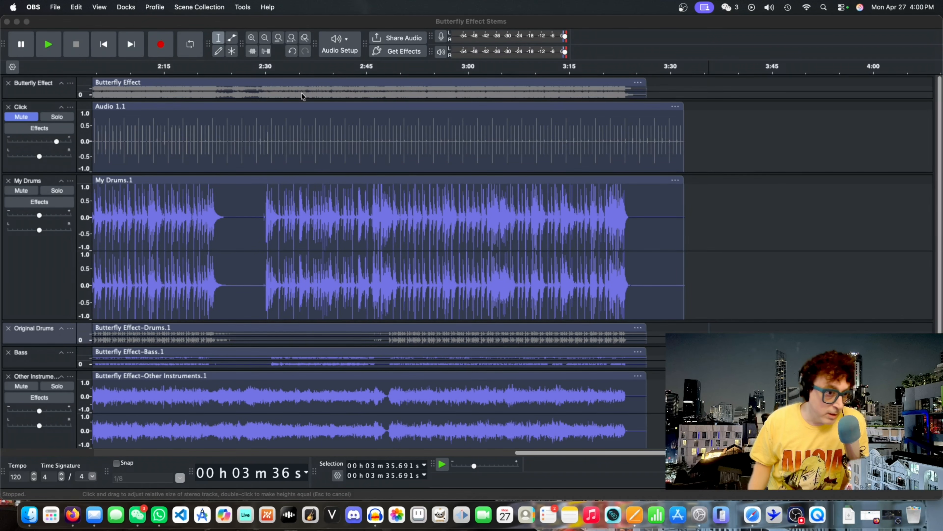
Examine the first hit of the My Drums recording against the Click track, placing the cursor at 19.972 s.
{"action": "left_click", "coordinate": [60, 277]}
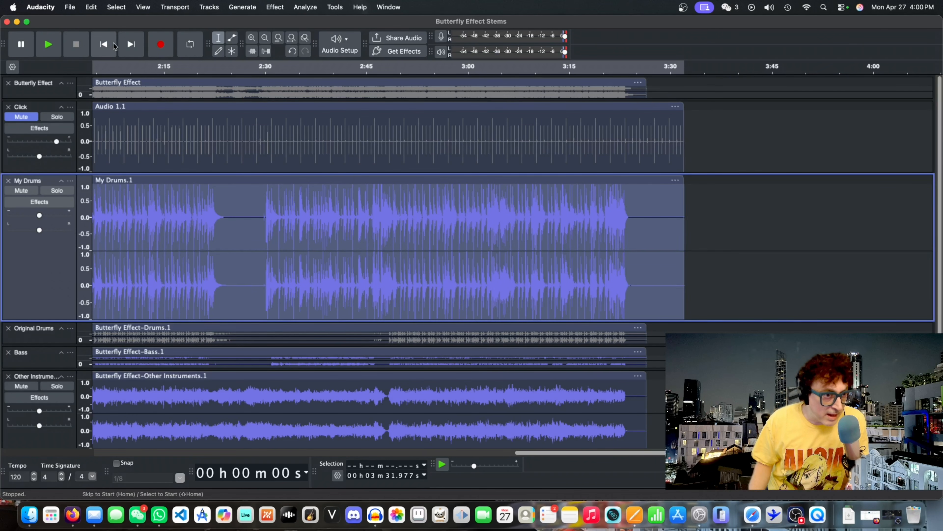
{"action": "left_click", "coordinate": [104, 44]}
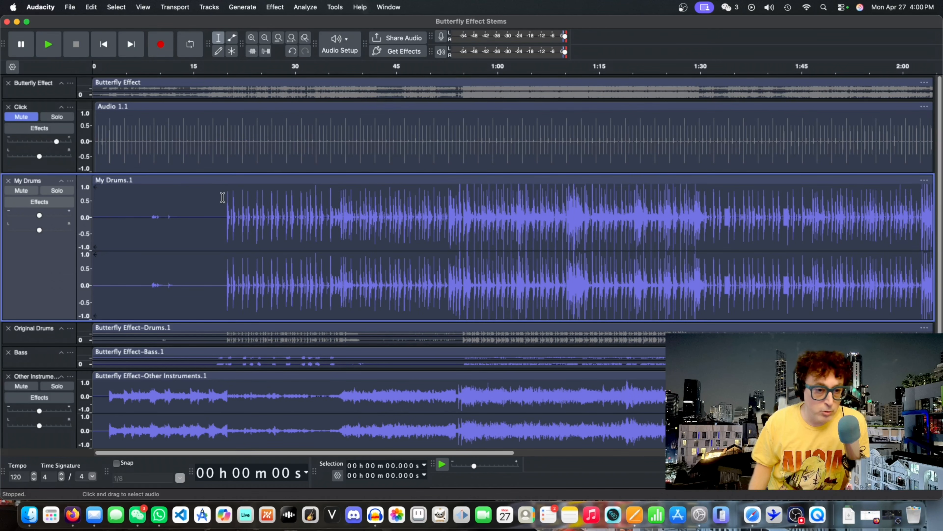
{"action": "left_click", "coordinate": [224, 273]}
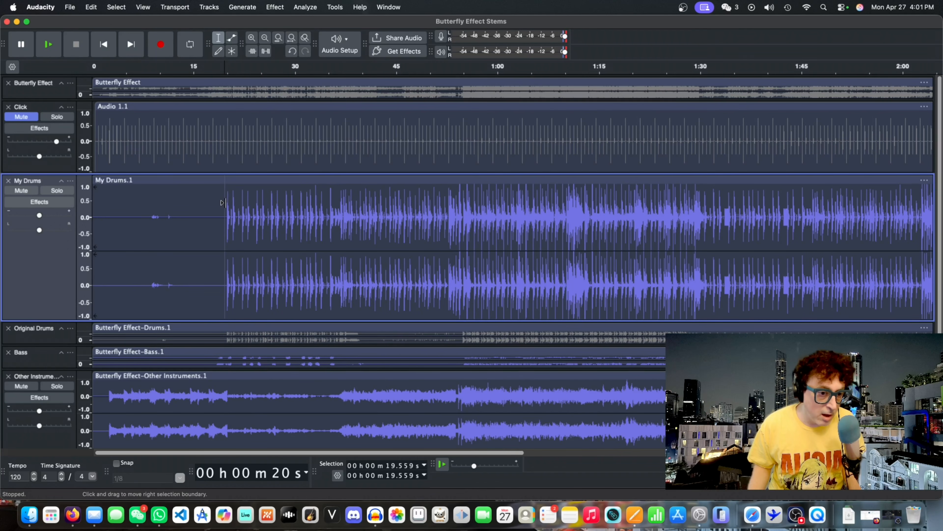
{"action": "scroll", "coordinate": [222, 202], "scroll_direction": "up", "scroll_amount": 10}
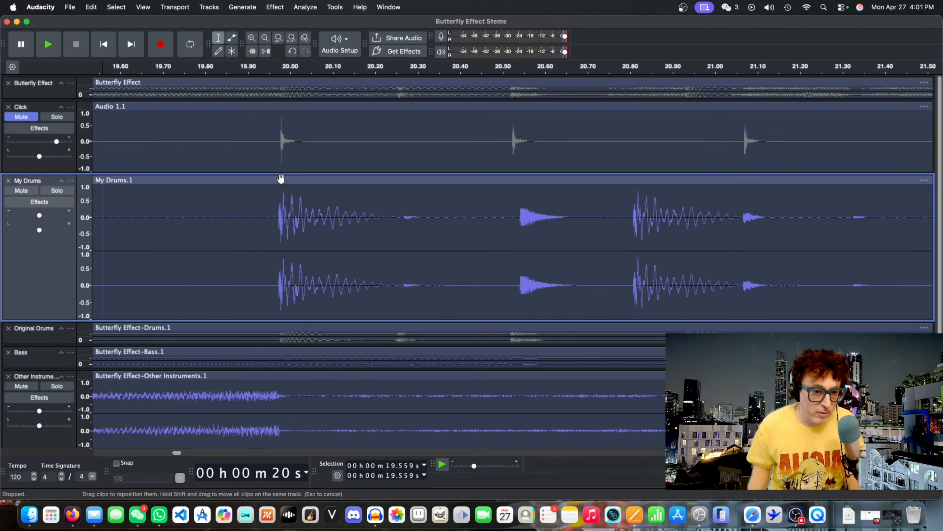
{"action": "left_click", "coordinate": [279, 199]}
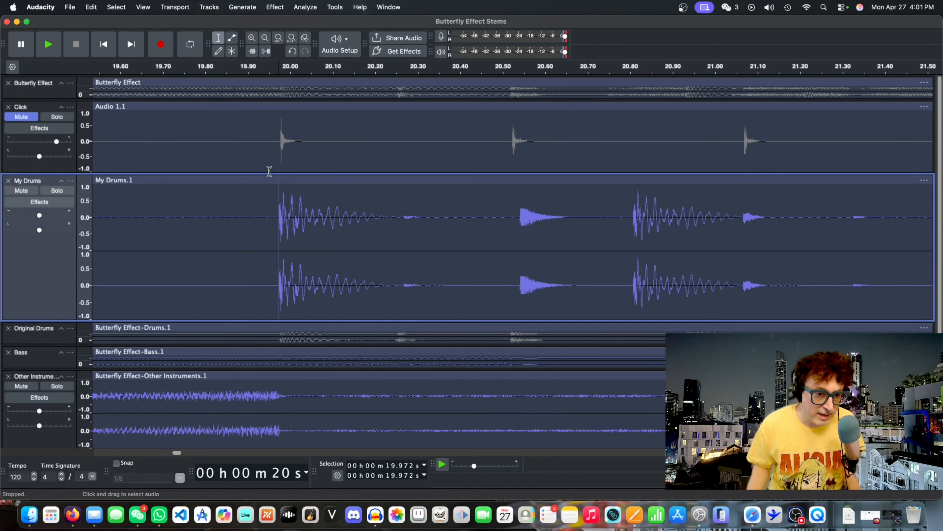
{"action": "left_click_drag", "start_coordinate": [273, 180], "coordinate": [274, 179]}
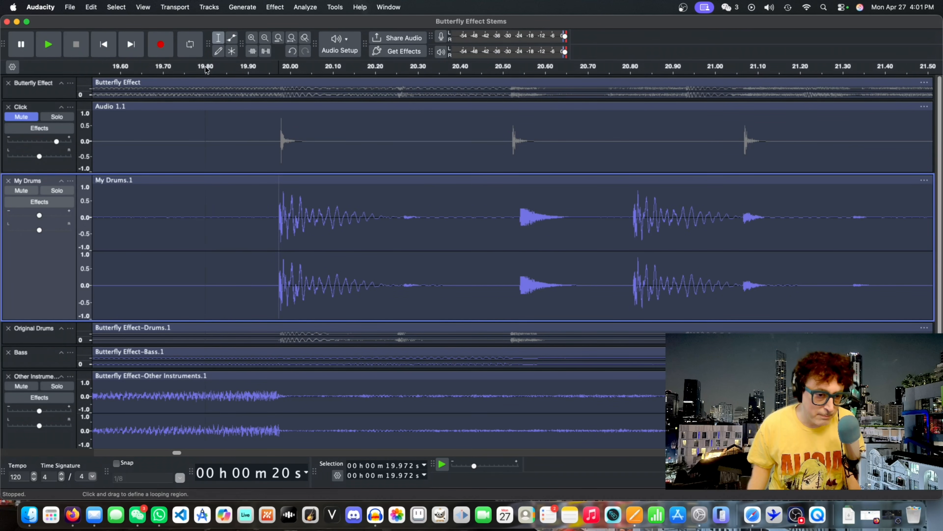
Play the recorded drums with the stems from 19.972 s for a few seconds and stop.
{"action": "scroll", "coordinate": [224, 159], "scroll_direction": "down", "scroll_amount": 4}
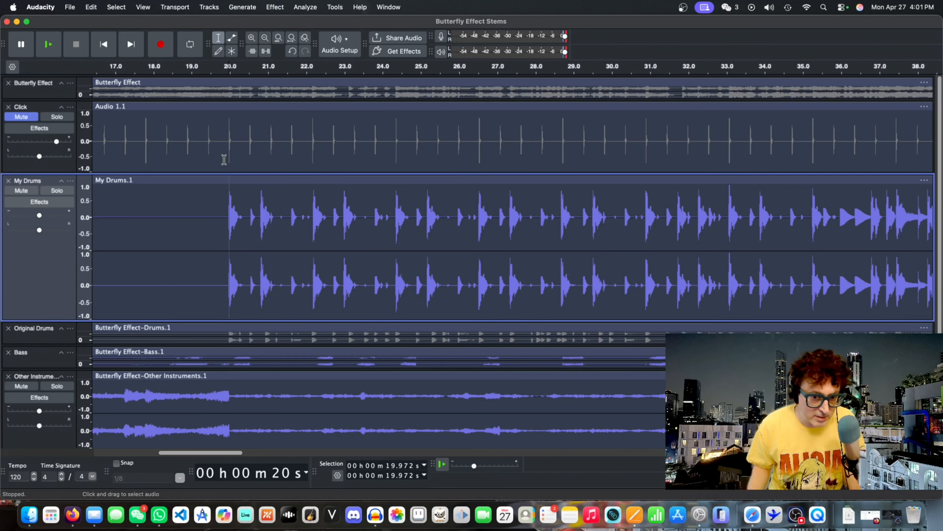
{"action": "scroll", "coordinate": [224, 159], "scroll_direction": "up", "scroll_amount": 1}
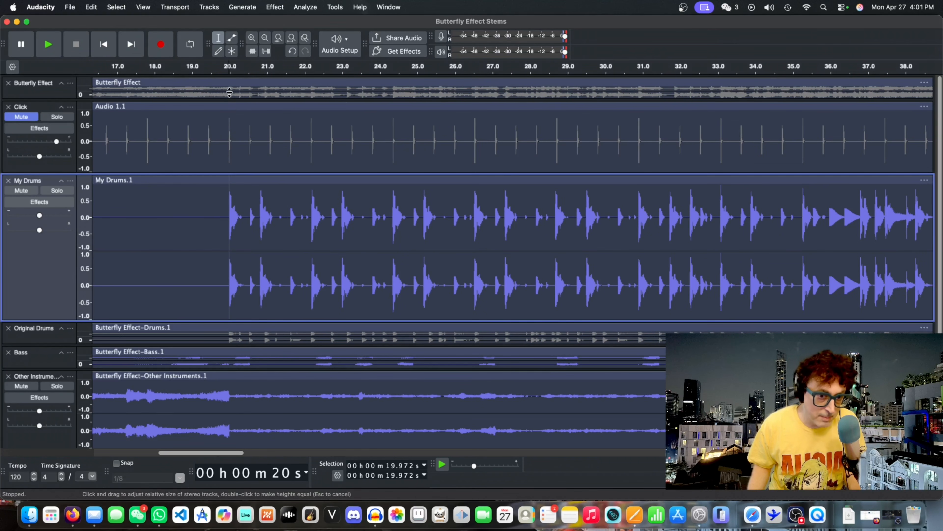
{"action": "left_click", "coordinate": [386, 67]}
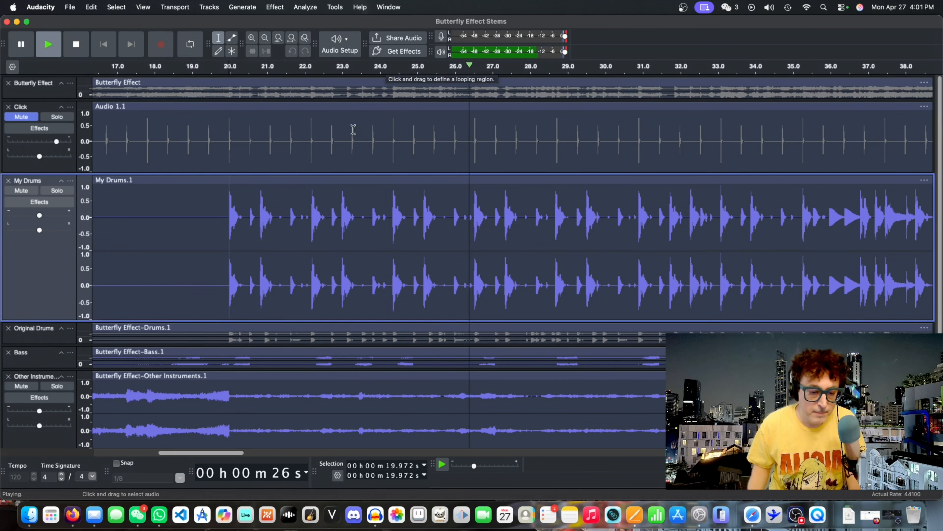
{"action": "key", "text": "space"}
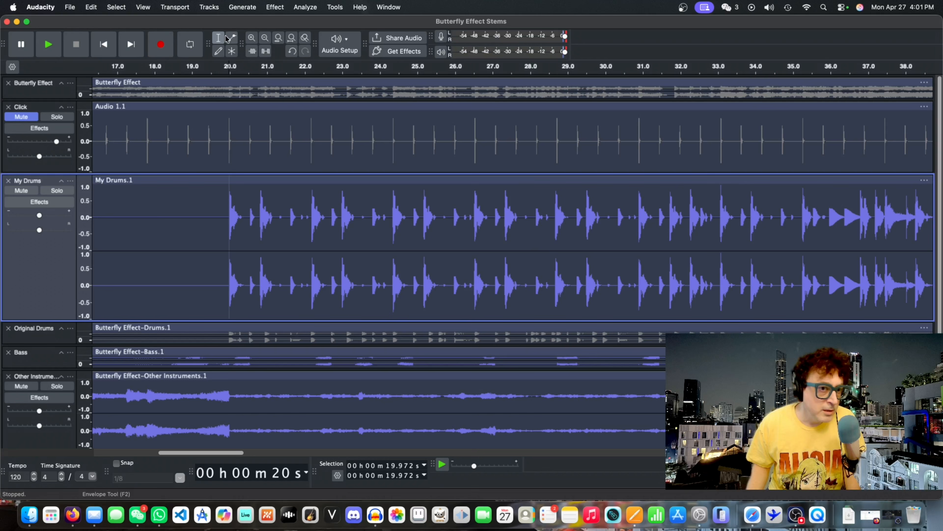
Open the mixer and balance the stems during playback, lowering Vocals to about -1.3 dB, raising Other Instruments to about +1.8 dB and lowering Bass.
{"action": "left_click", "coordinate": [143, 6]}
{"action": "left_click", "coordinate": [146, 104]}
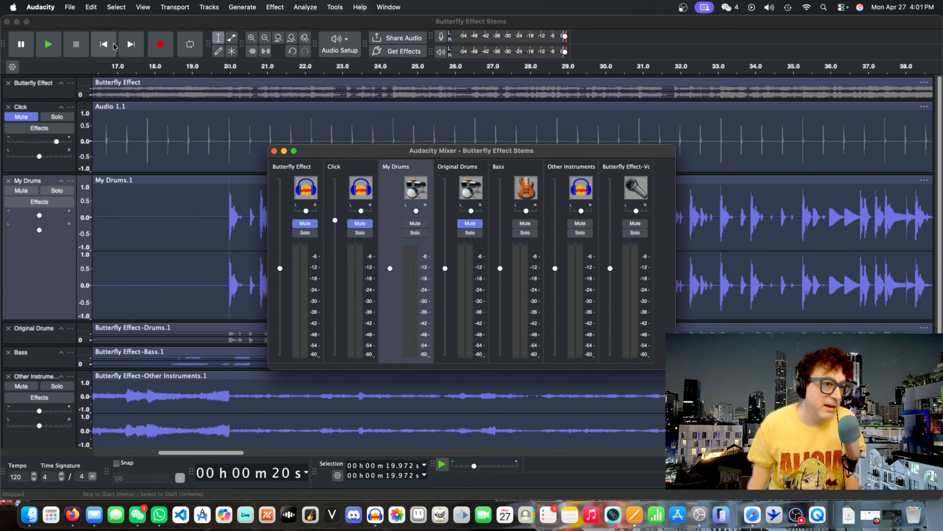
{"action": "key", "text": "space"}
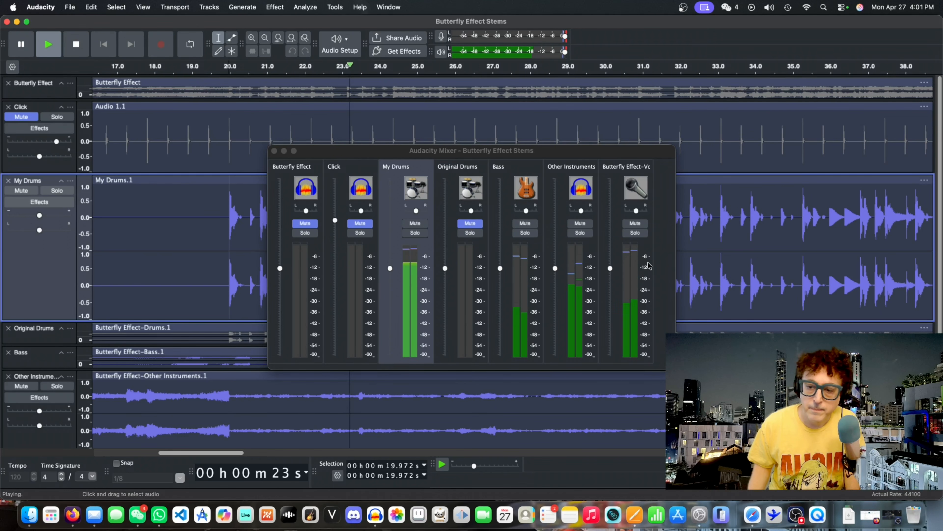
{"action": "left_click", "coordinate": [609, 271]}
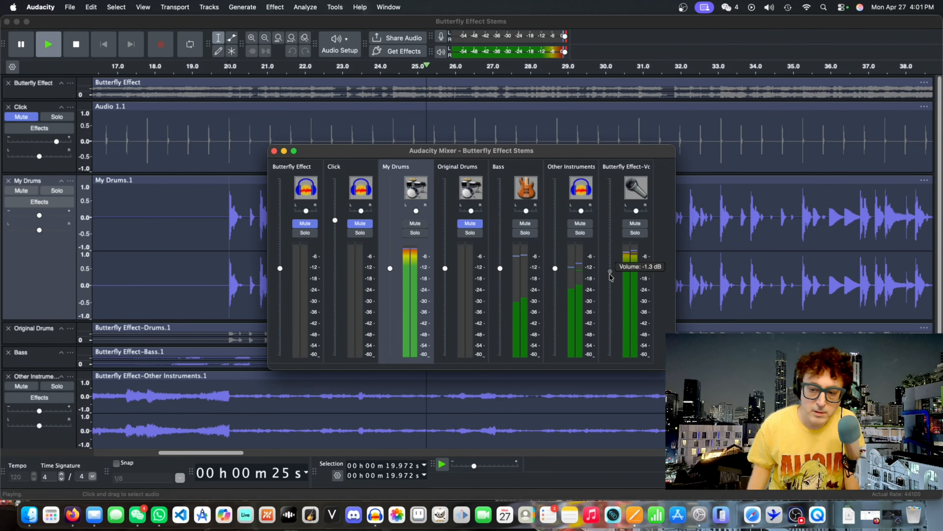
{"action": "left_click_drag", "start_coordinate": [557, 269], "coordinate": [558, 263]}
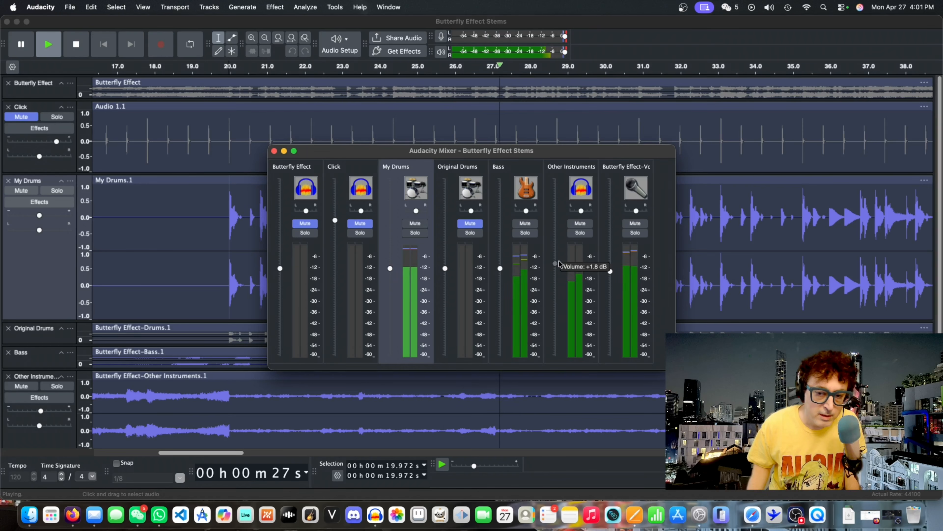
{"action": "left_click_drag", "start_coordinate": [498, 269], "coordinate": [501, 279]}
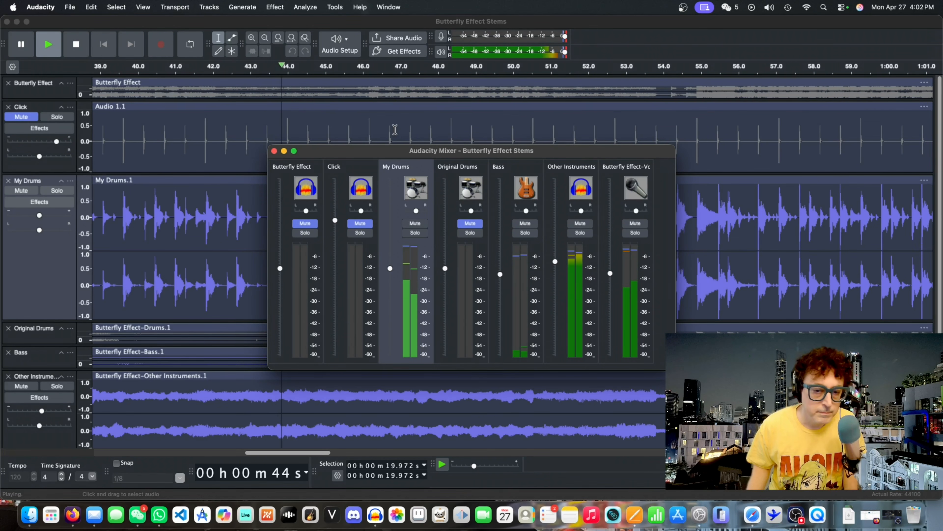
{"action": "key", "text": "space"}
Add a Limiter to the realtime master effects and open its settings.
{"action": "left_click", "coordinate": [21, 248]}
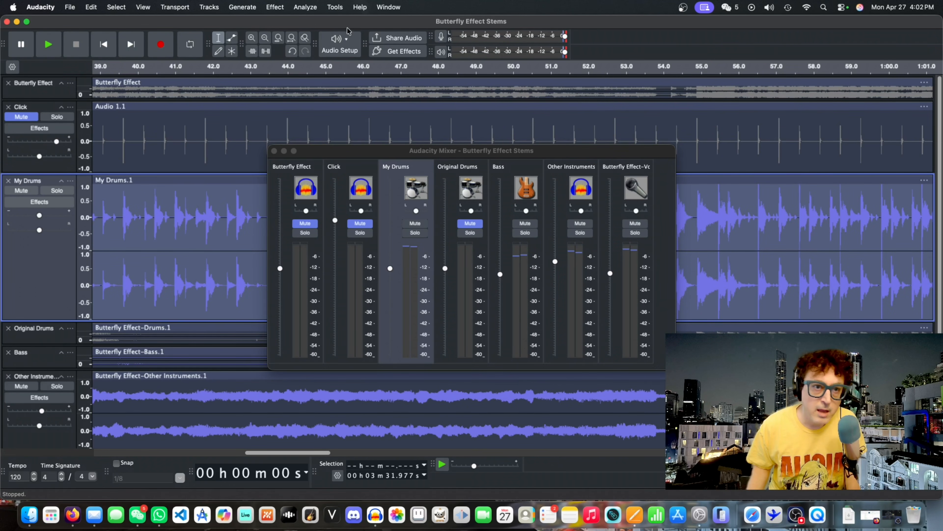
{"action": "left_click", "coordinate": [272, 10]}
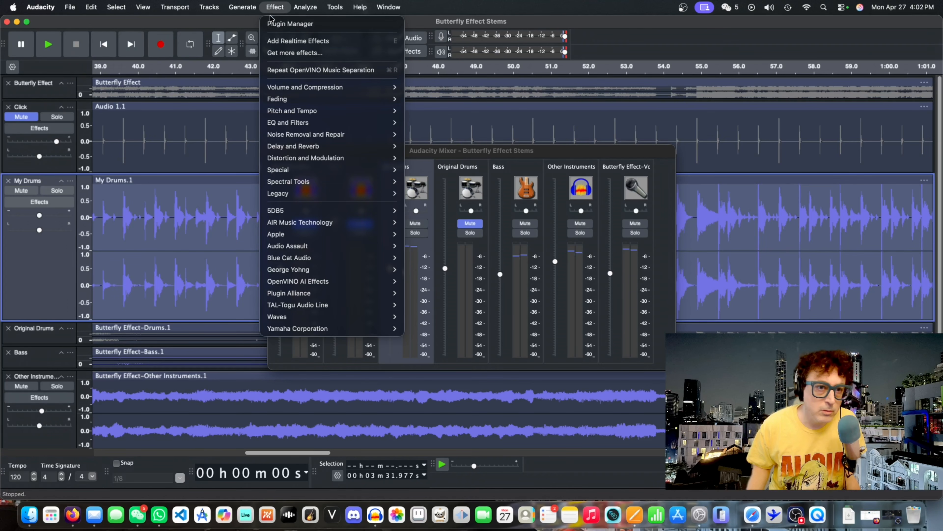
{"action": "left_click", "coordinate": [272, 41]}
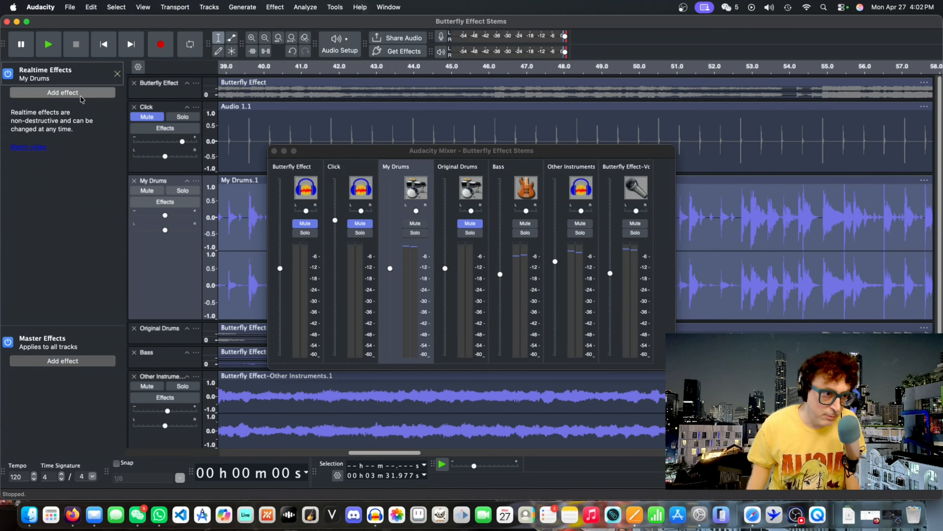
{"action": "left_click", "coordinate": [79, 361]}
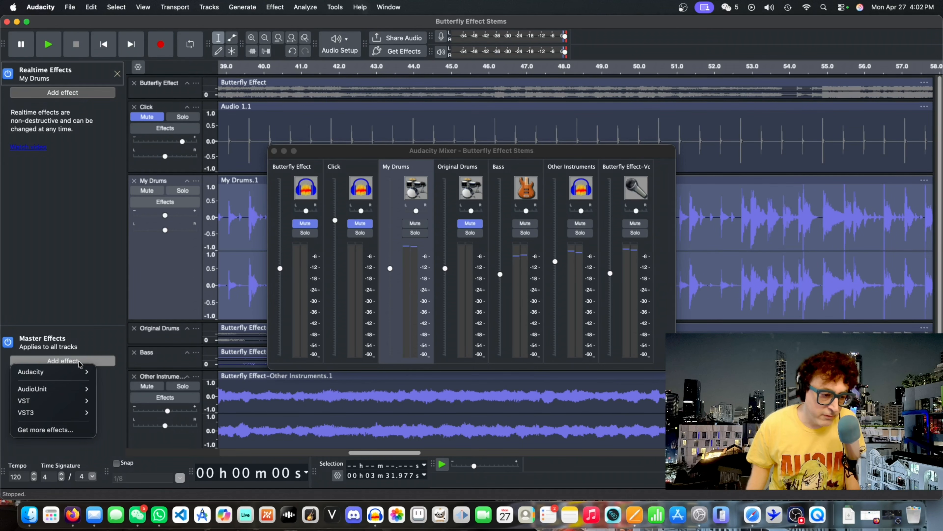
{"action": "mouse_move", "coordinate": [74, 374]}
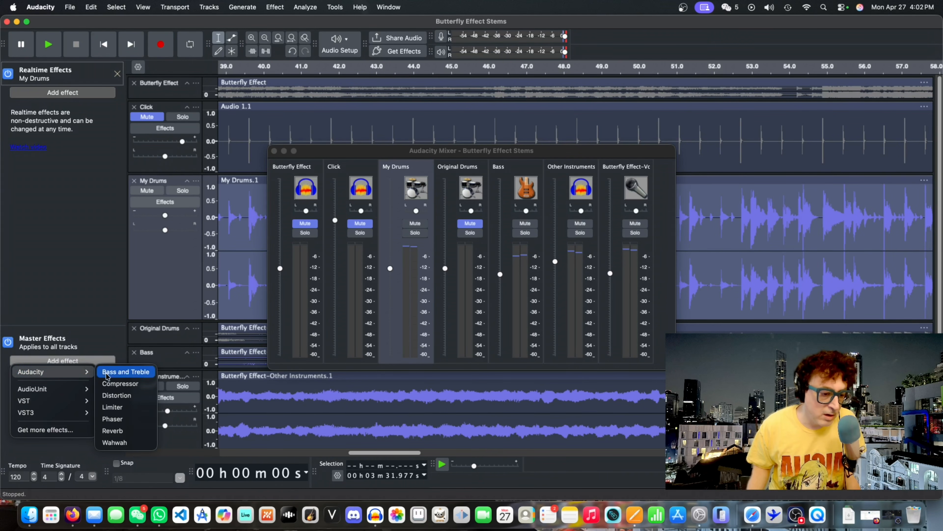
{"action": "left_click", "coordinate": [118, 407]}
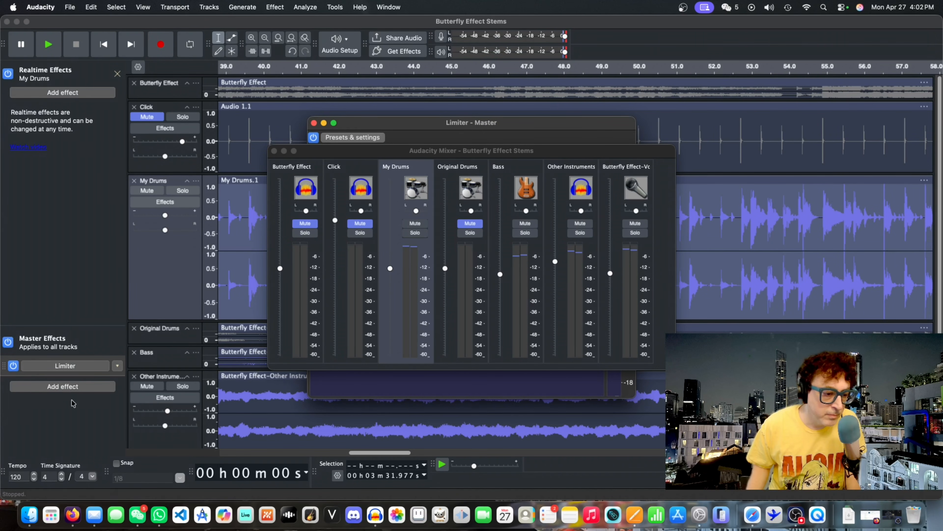
{"action": "left_click", "coordinate": [75, 366]}
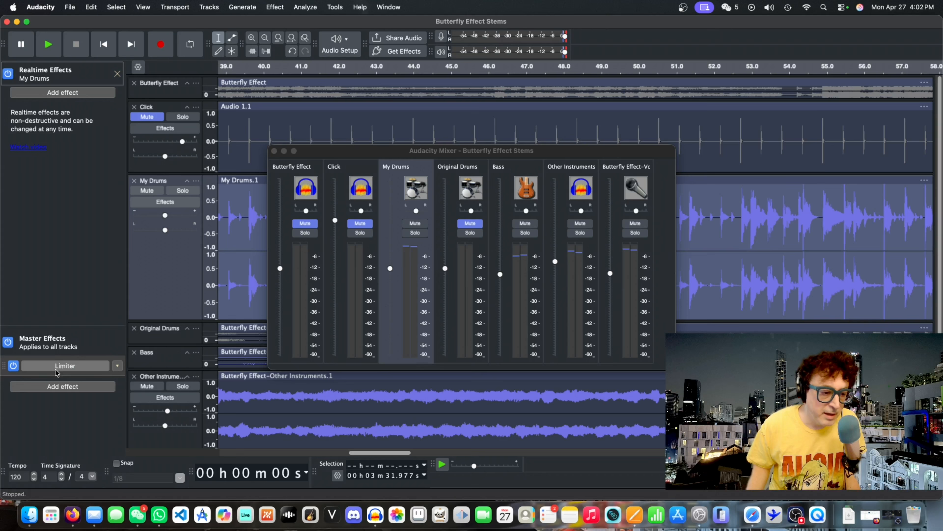
{"action": "left_click", "coordinate": [74, 366]}
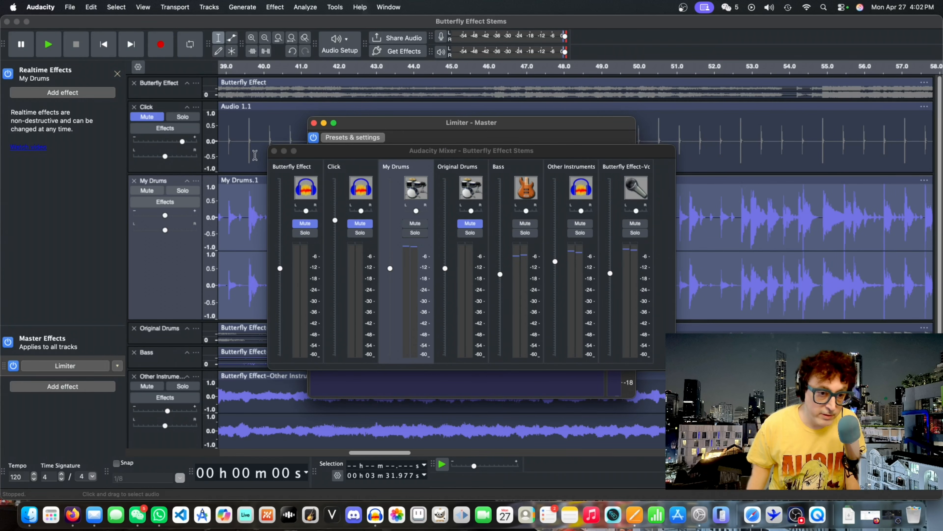
Close the mixer, play the song from about 44 s and raise the master Limiter's threshold slightly above -5 dB.
{"action": "left_click", "coordinate": [274, 152]}
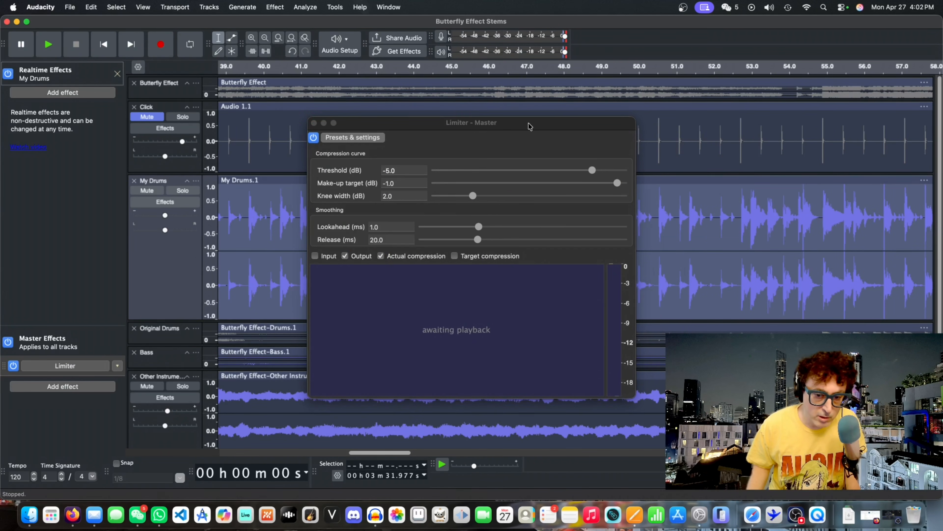
{"action": "left_click_drag", "start_coordinate": [529, 127], "coordinate": [426, 177]}
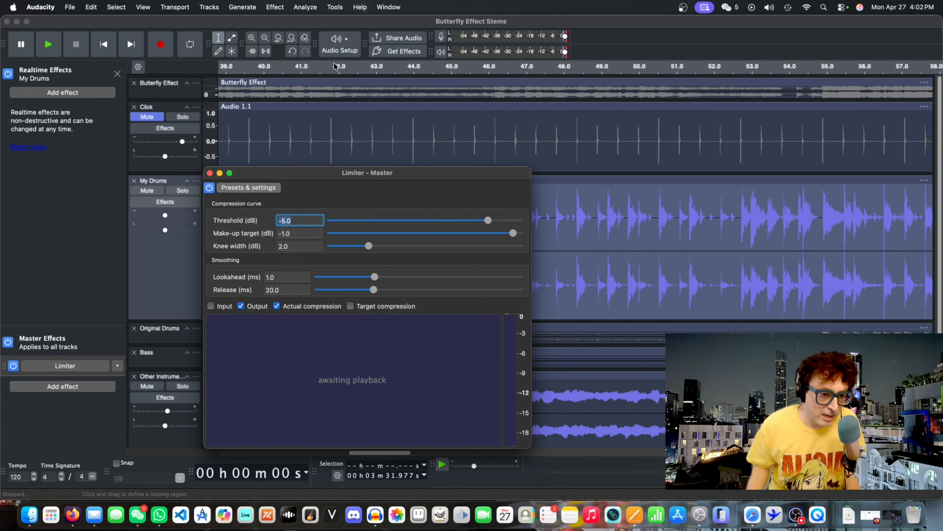
{"action": "left_click", "coordinate": [425, 73]}
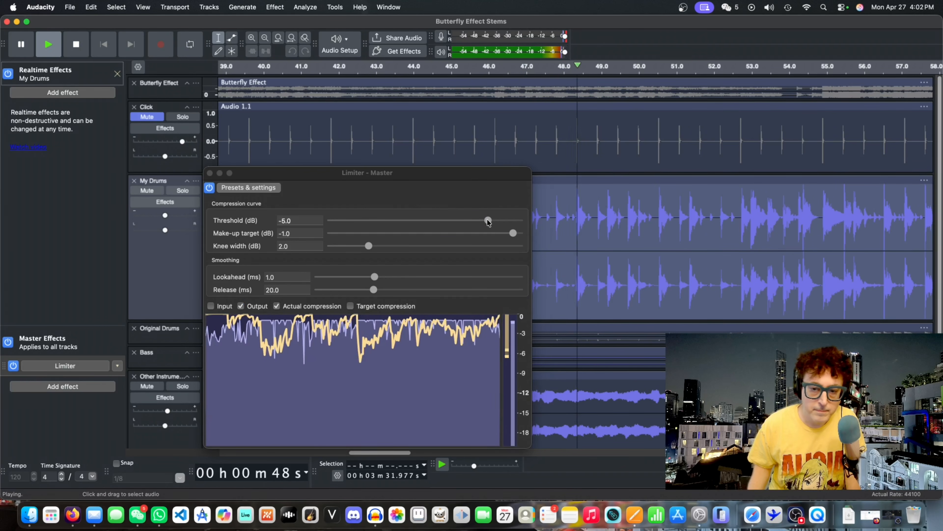
{"action": "left_click_drag", "start_coordinate": [486, 219], "coordinate": [500, 222]}
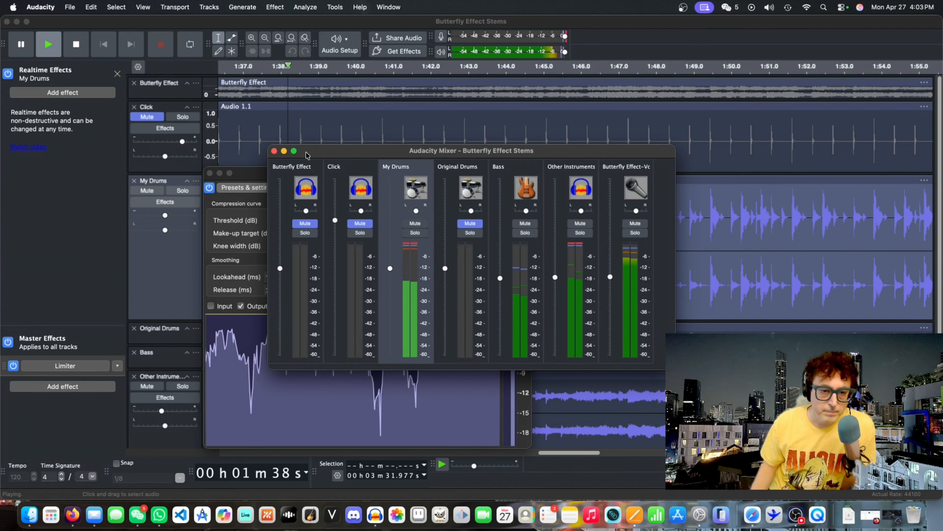
Add a Compressor to the My Drums track, setting its threshold to about -13.7 dB and its ratio to 2.2 during playback.
{"action": "left_click_drag", "start_coordinate": [370, 149], "coordinate": [470, 149]}
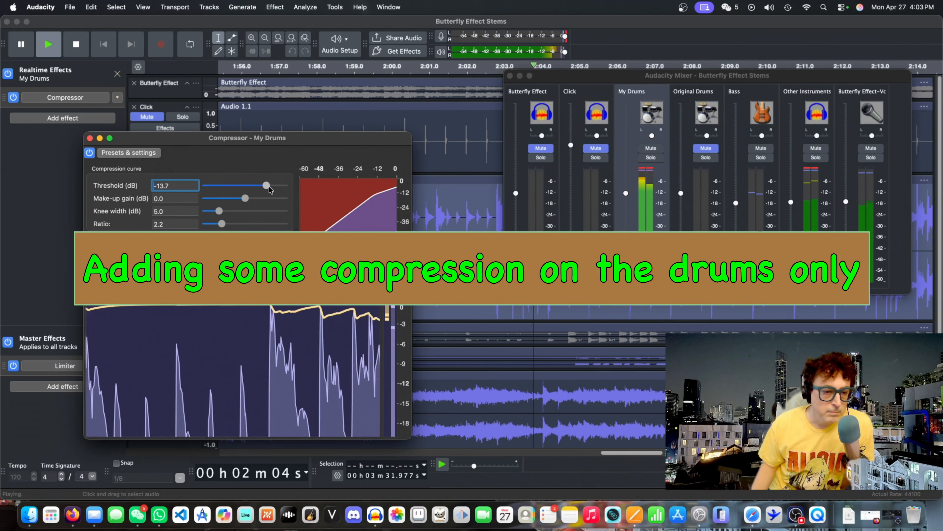
{"action": "left_click_drag", "start_coordinate": [269, 186], "coordinate": [270, 187]}
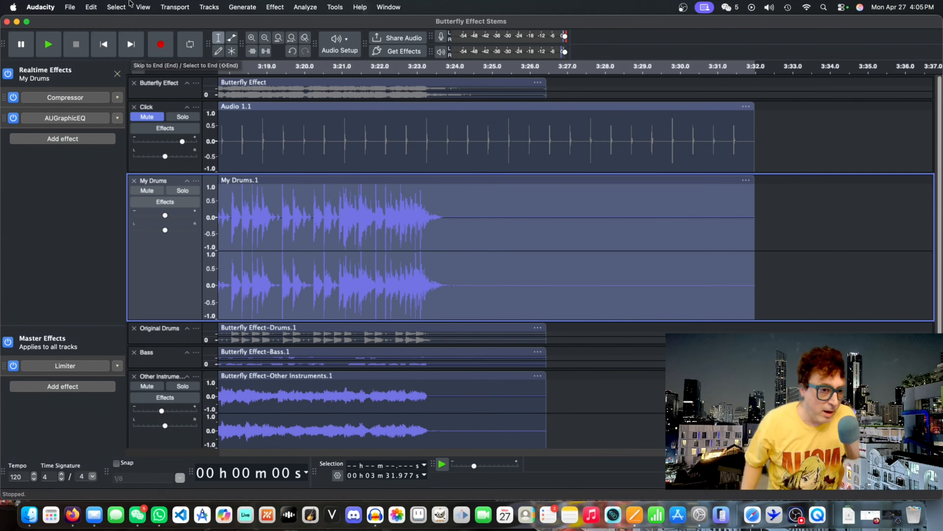
Return to the project's start, play an early part of the song with the drum and master effects active, and stop.
{"action": "left_click", "coordinate": [115, 47]}
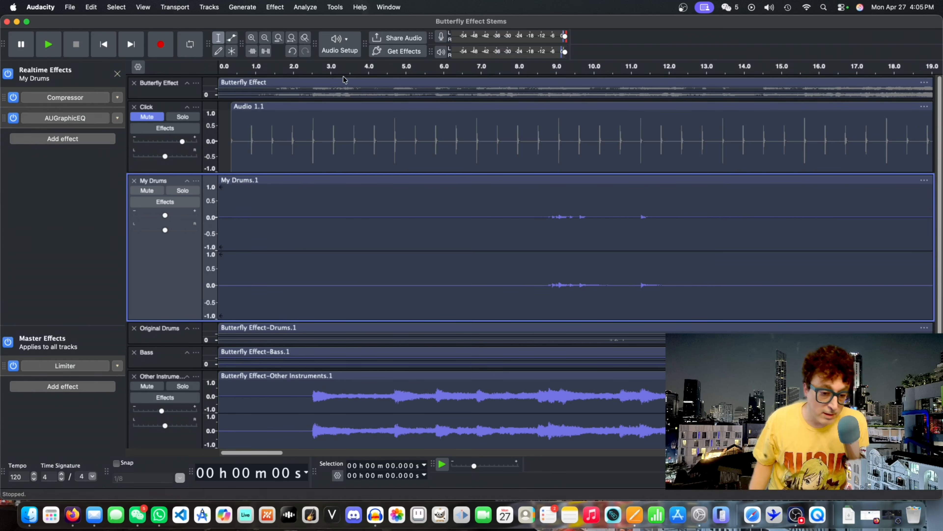
{"action": "left_click", "coordinate": [285, 69]}
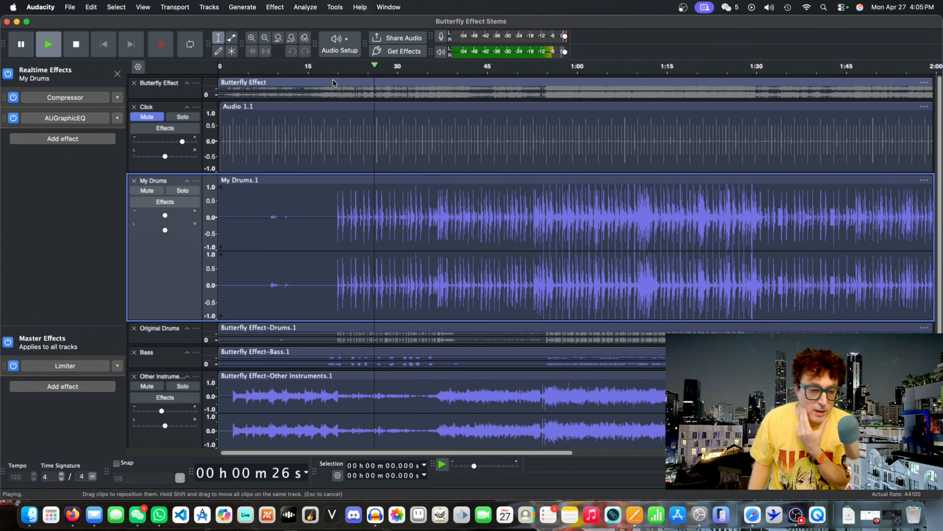
{"action": "left_click", "coordinate": [77, 45]}
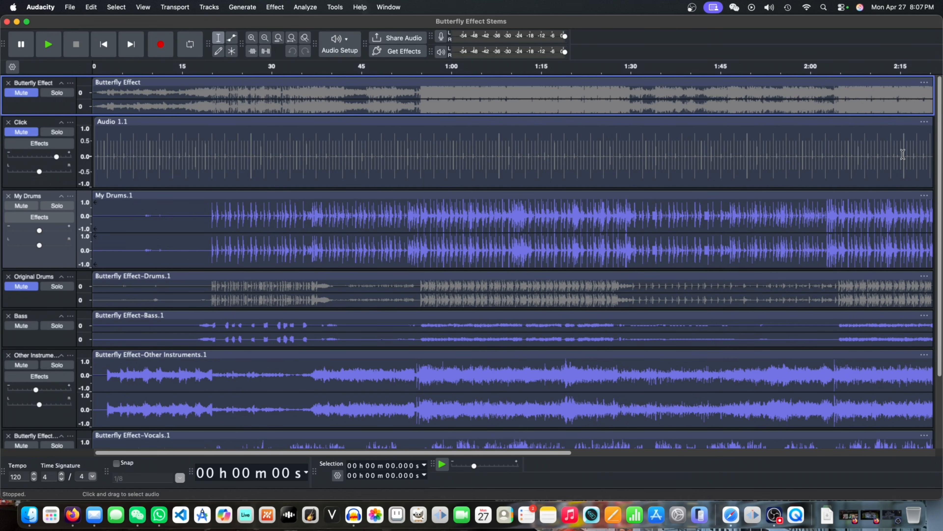
Export the entire project as Butterfly Effect Stems.wav in stereo at 44100 Hz with Signed 16-bit PCM encoding.
{"action": "left_click", "coordinate": [70, 7]}
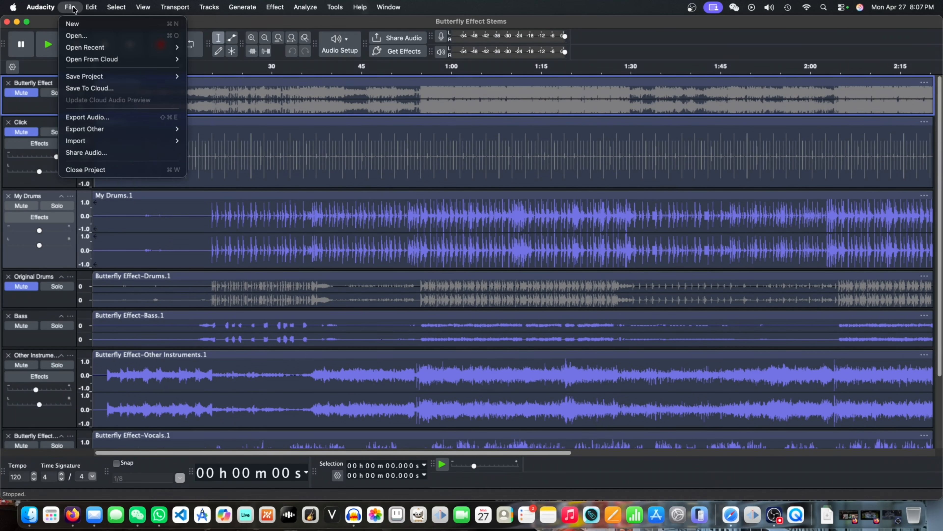
{"action": "left_click", "coordinate": [95, 117]}
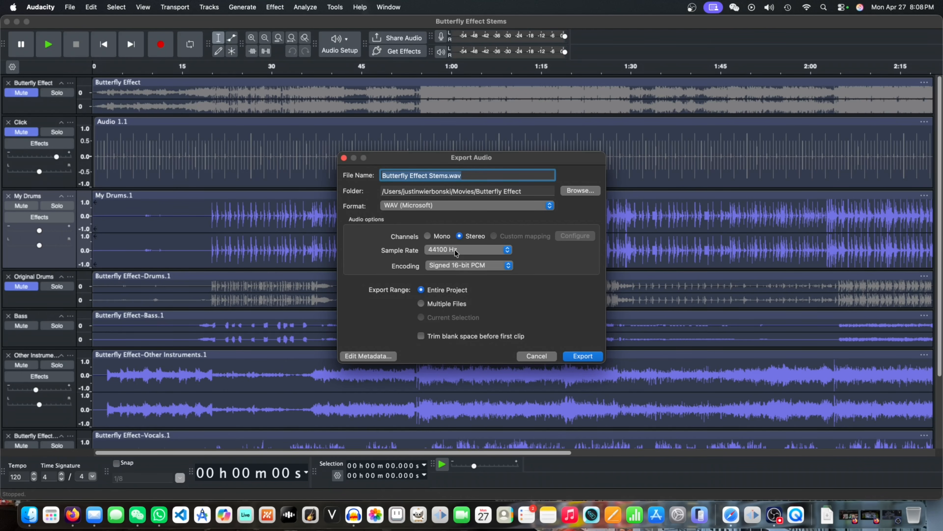
{"action": "left_click", "coordinate": [478, 260]}
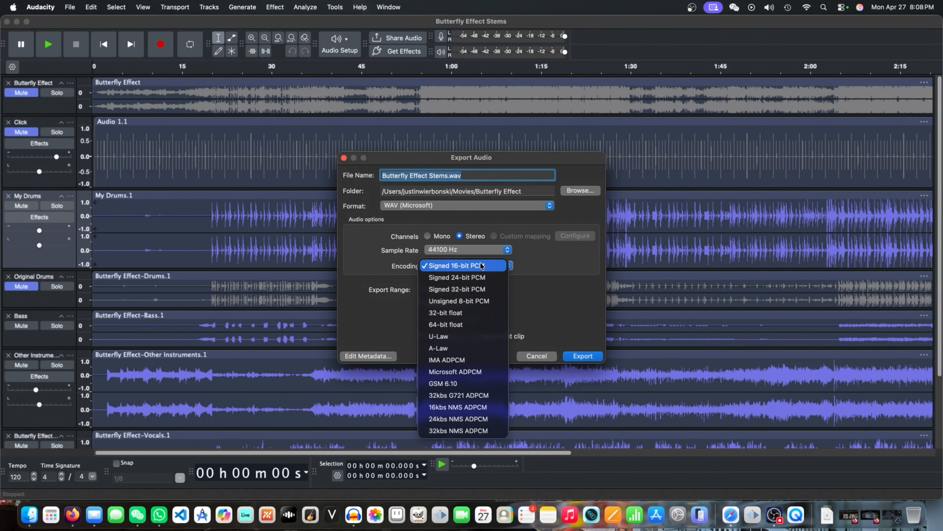
{"action": "left_click", "coordinate": [529, 266]}
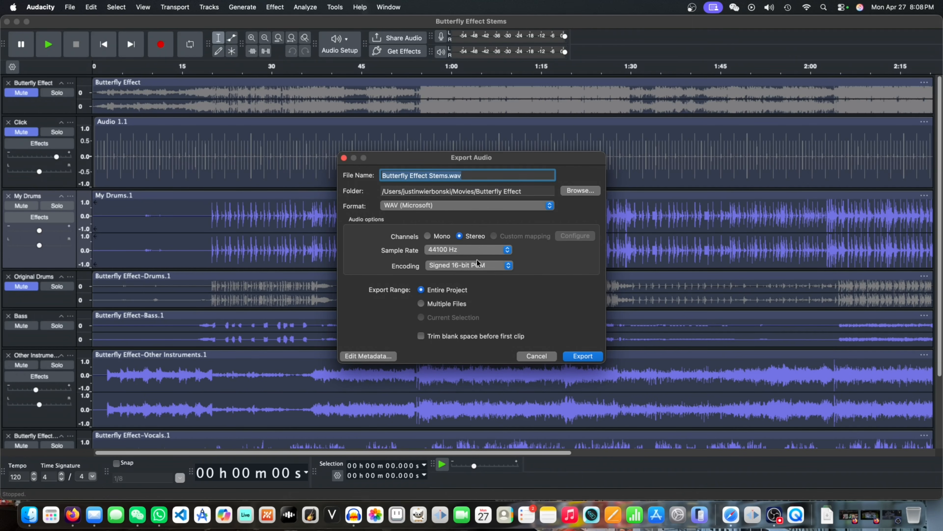
{"action": "left_click", "coordinate": [574, 356]}
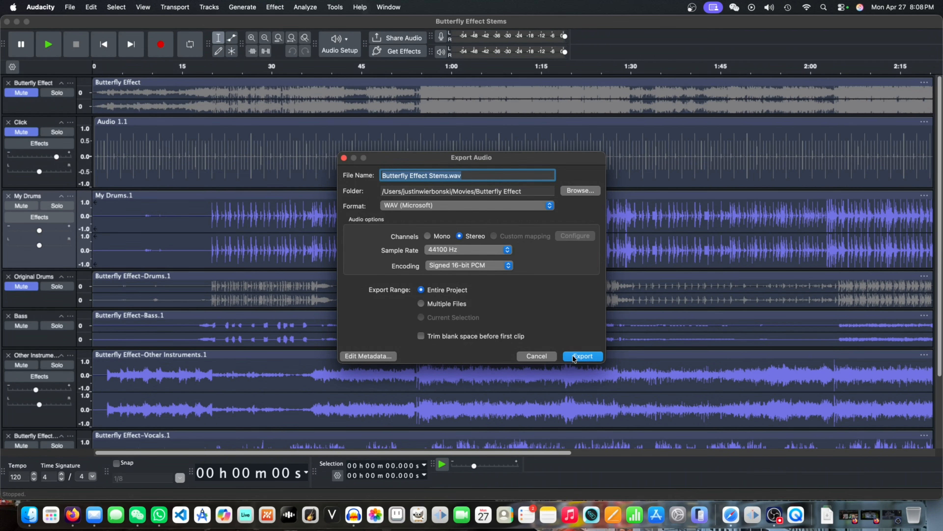